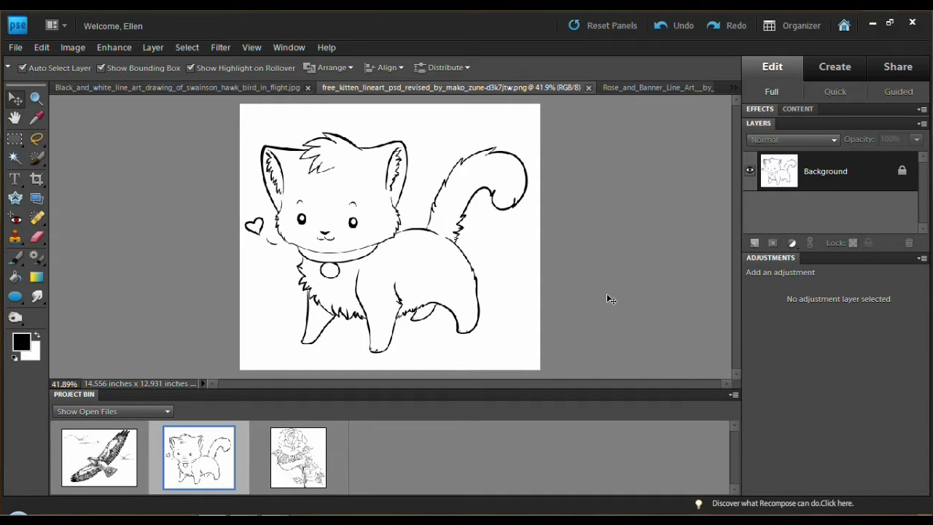
Return to the kitten drawing and convert it to RGB colour mode.
click(114, 475)
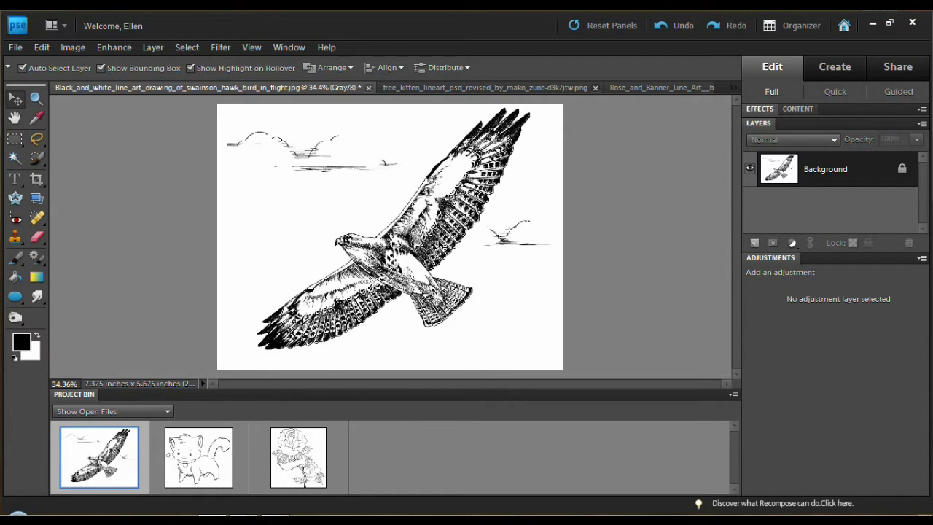
click(204, 472)
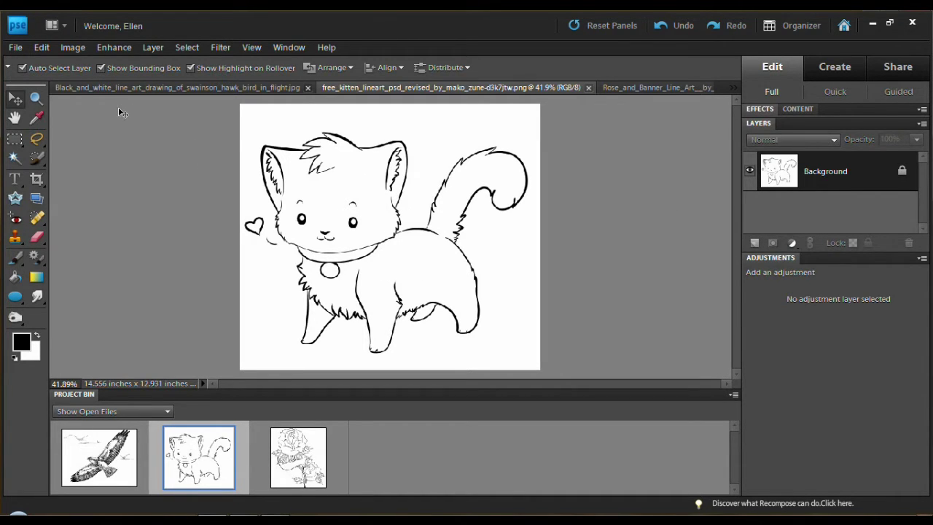
click(73, 46)
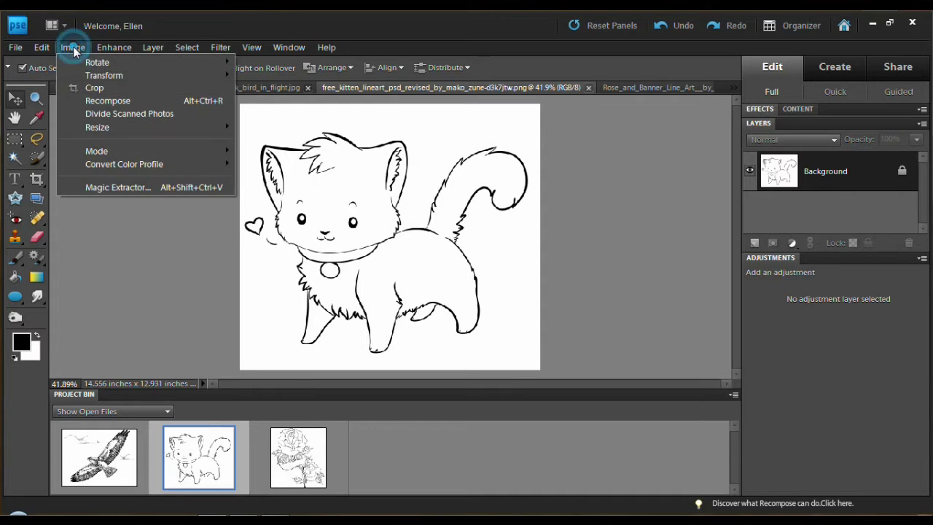
mouse_move(97, 156)
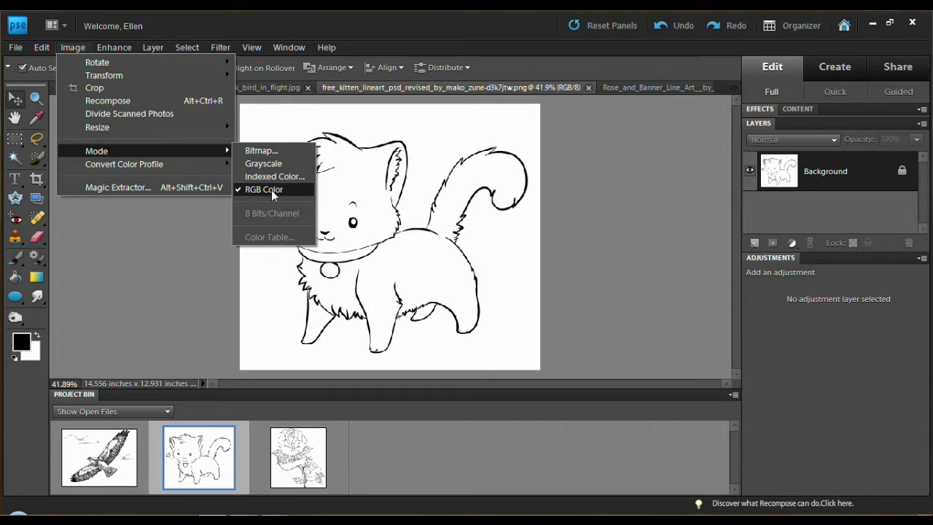
click(202, 237)
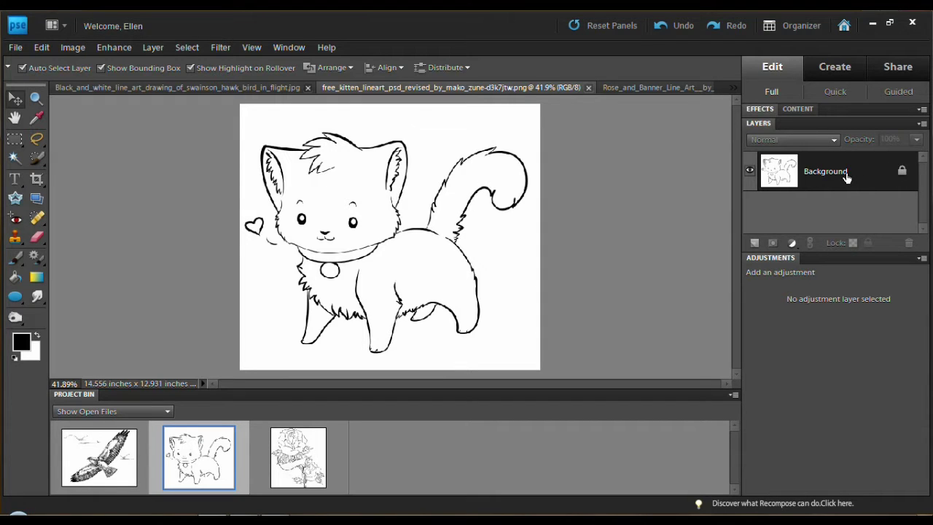
Convert the kitten's locked Background into an editable layer named Layer 0.
drag(845, 175, 819, 175)
right_click(821, 175)
click(853, 182)
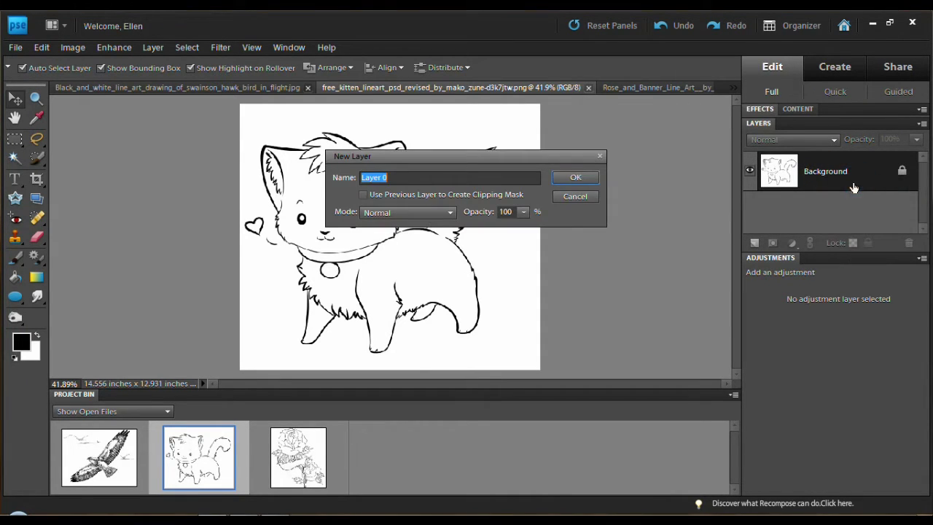
click(591, 179)
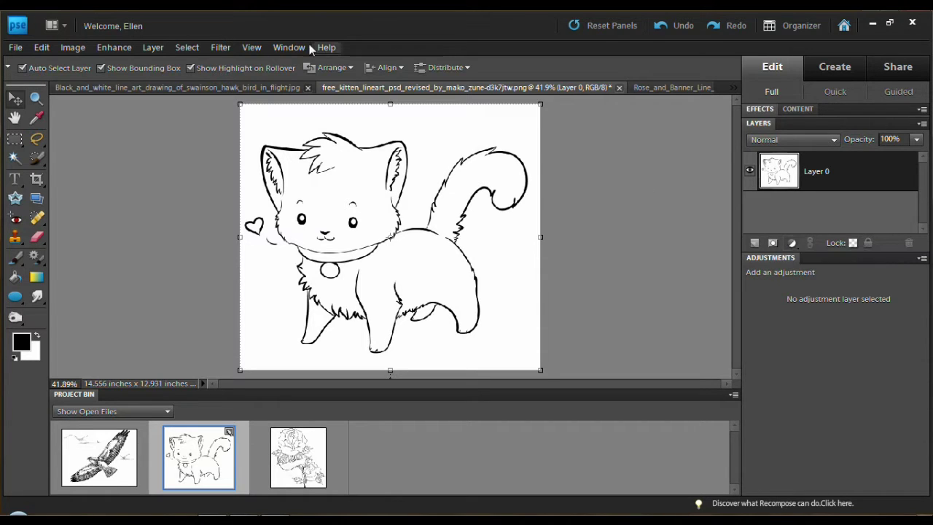
Add a Levels 1 adjustment layer above Layer 0, left at default 0 / 1.00 / 255.
click(117, 48)
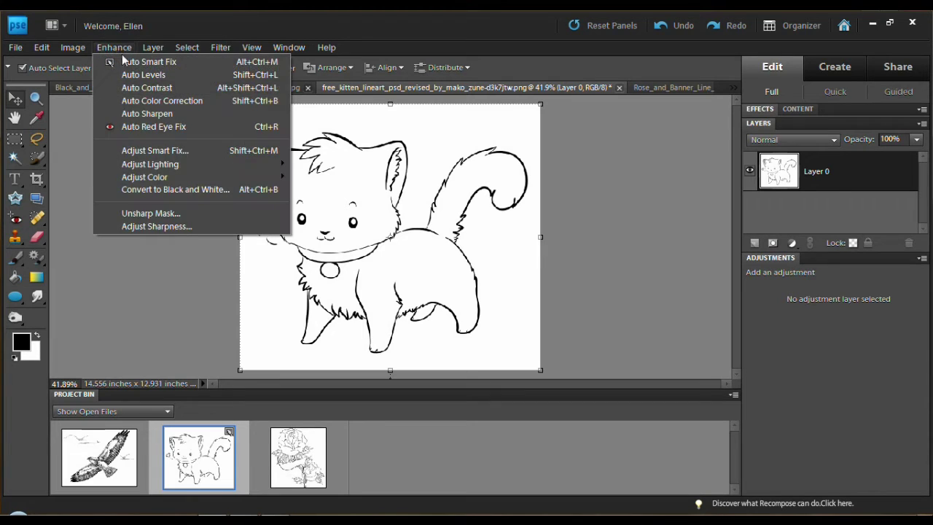
mouse_move(142, 182)
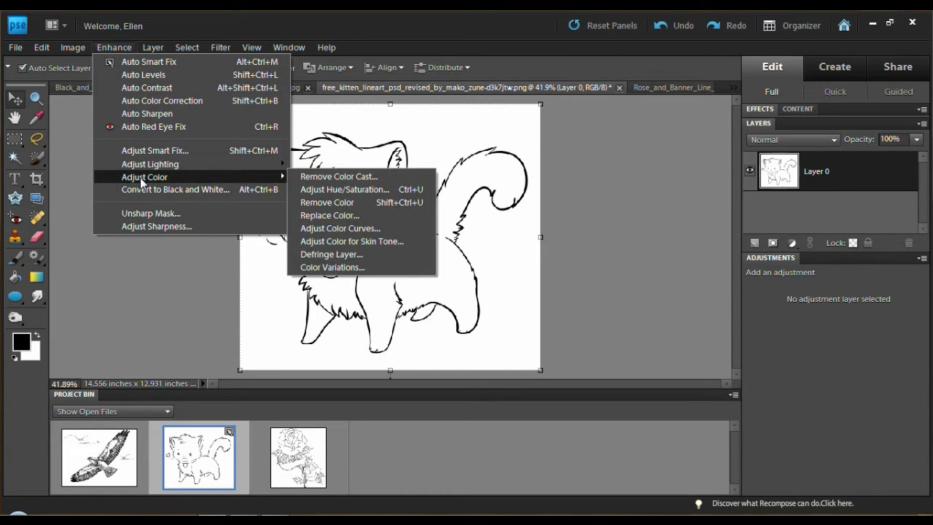
mouse_move(153, 166)
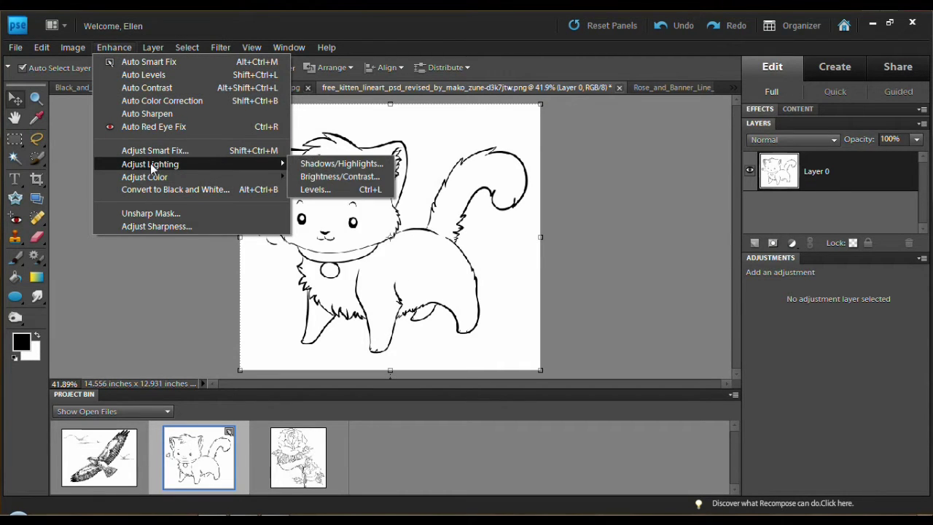
click(315, 189)
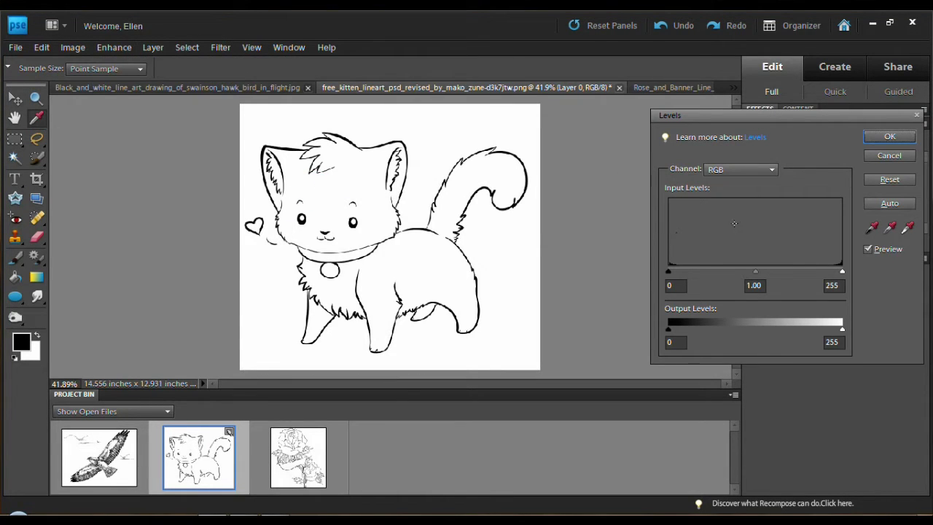
click(888, 137)
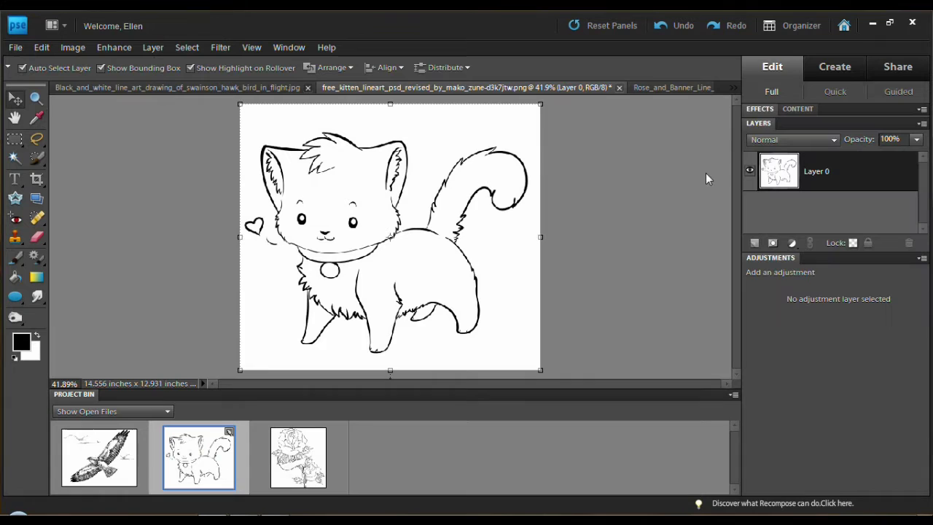
click(792, 243)
click(806, 304)
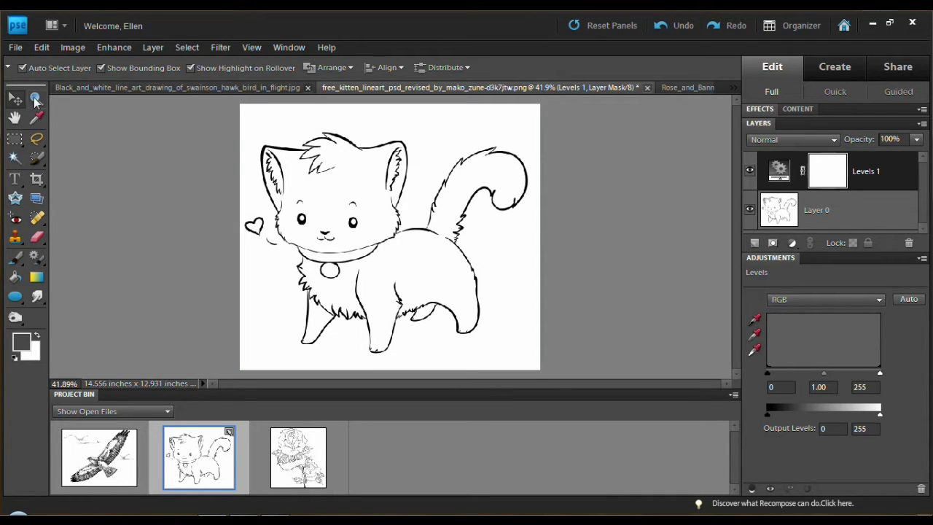
Zoom to 640% on the strokes around the kitten's ear.
click(34, 99)
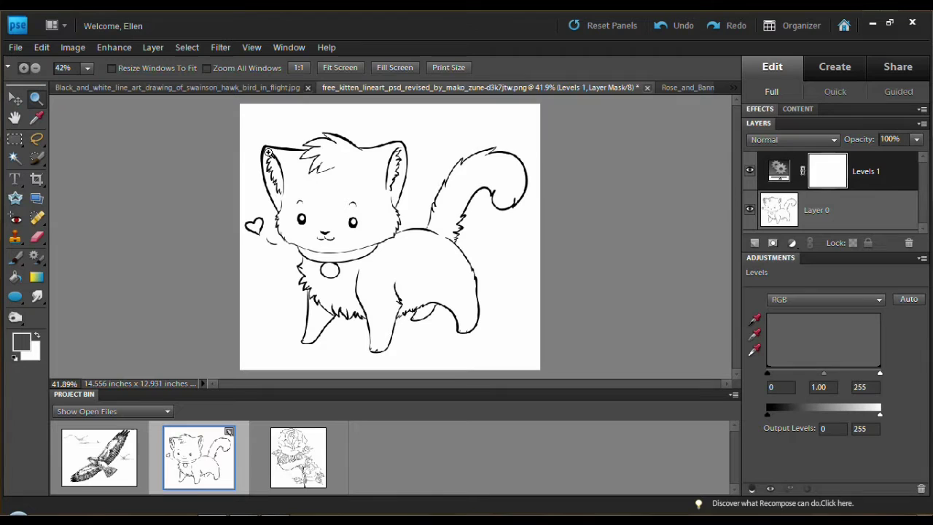
drag(381, 164, 402, 183)
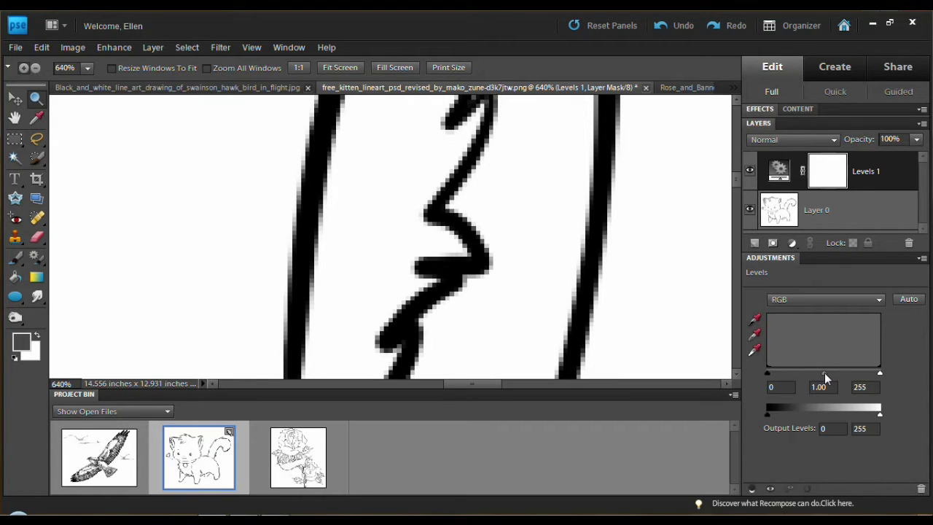
Set Levels 1 input values to 0, 0.01 and 138 so the strokes turn solid black.
click(880, 373)
drag(880, 373, 829, 386)
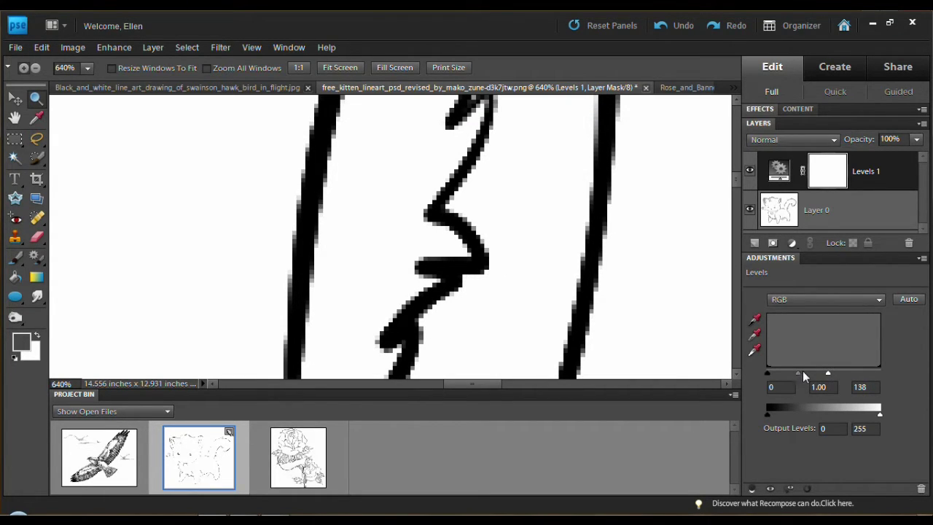
drag(797, 372, 830, 377)
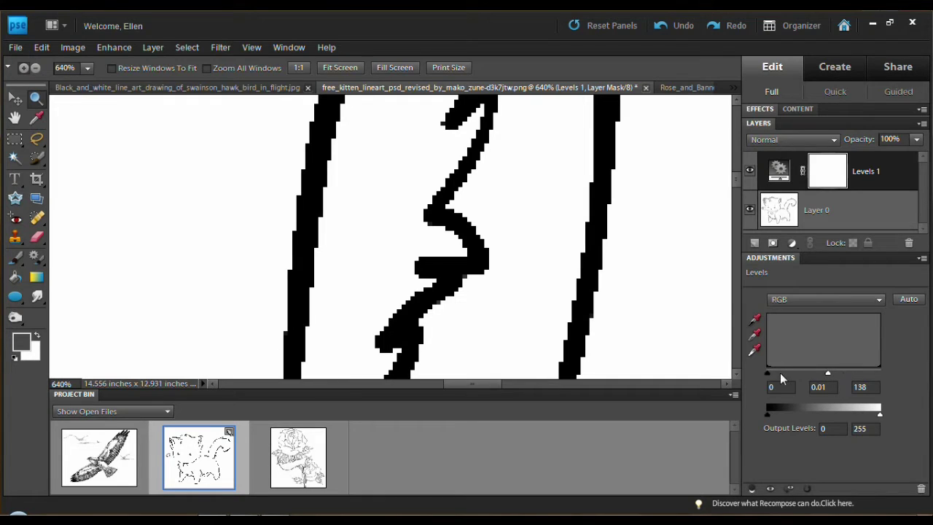
drag(767, 372, 795, 369)
Delete Layer 0's white background with a non-contiguous Magic Wand selection, then deselect.
click(846, 207)
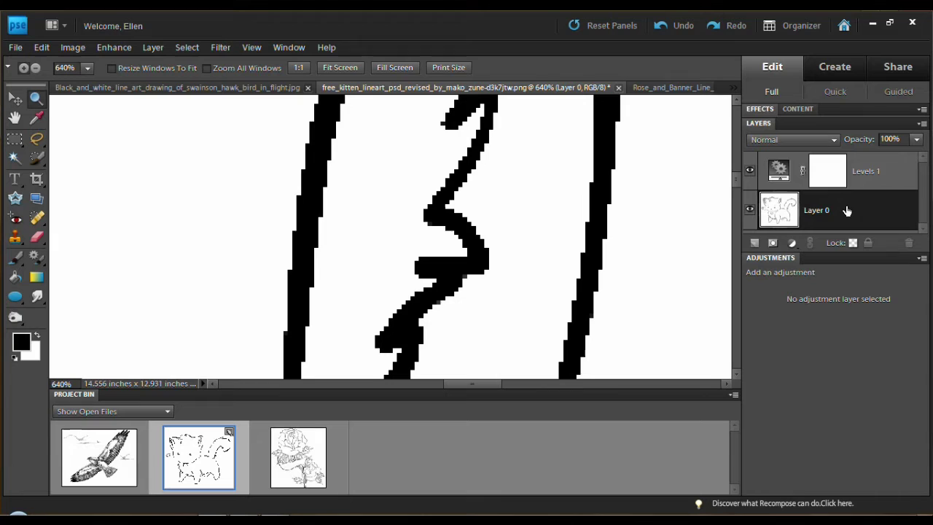
click(15, 157)
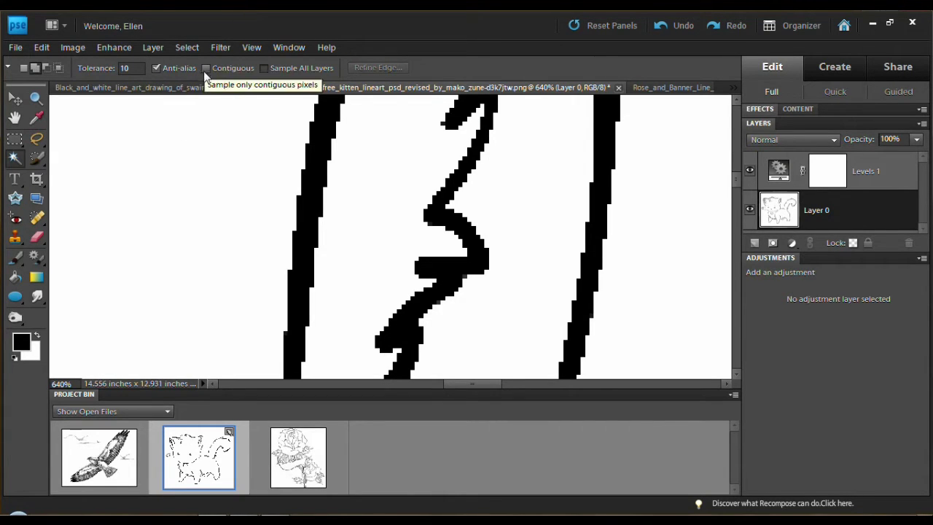
click(188, 172)
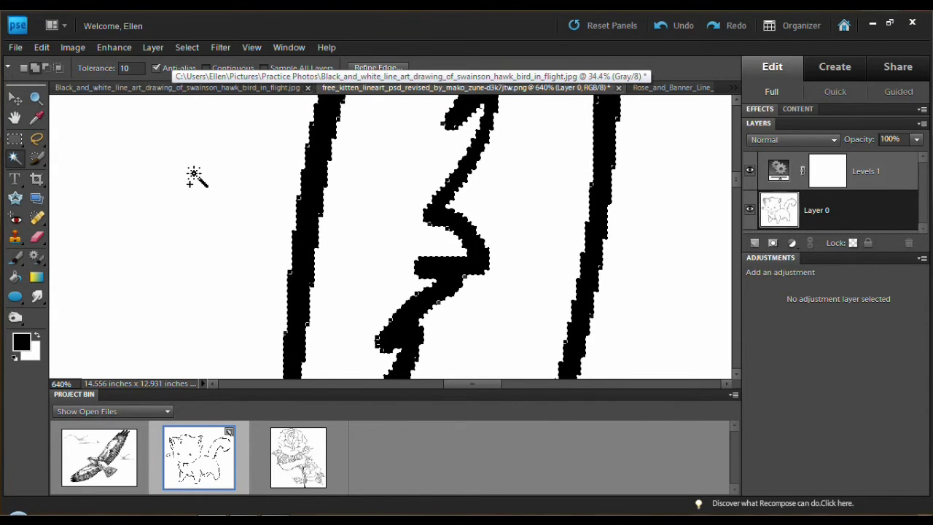
key(Delete)
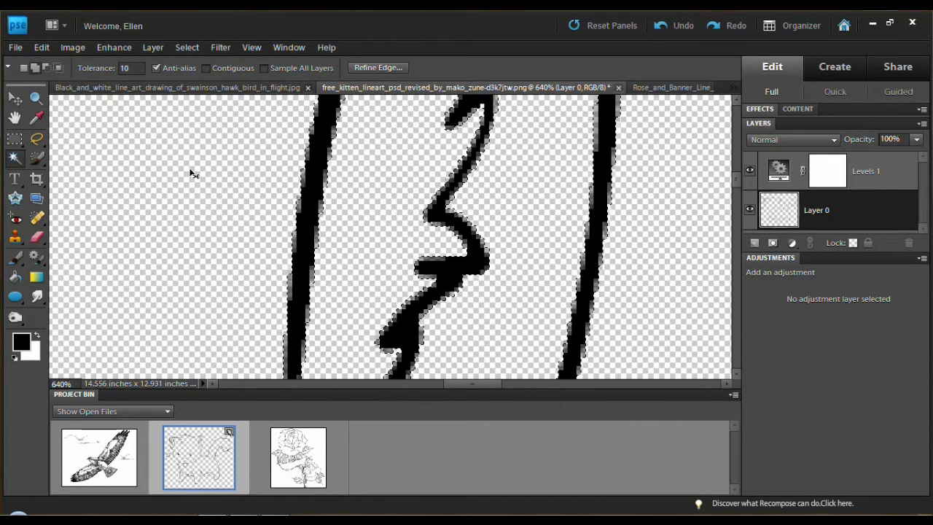
key(ctrl+d)
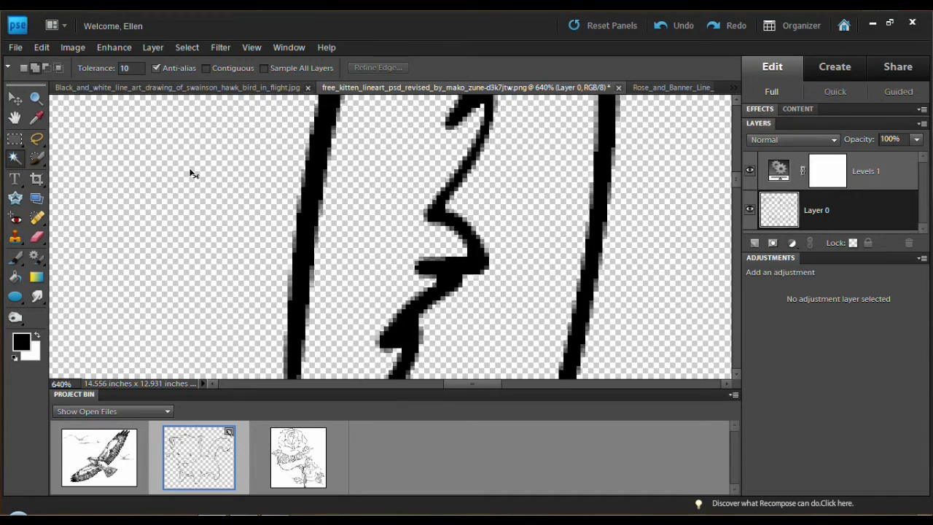
Add a white-filled Layer 1 behind the kitten and fit the drawing on screen.
click(755, 242)
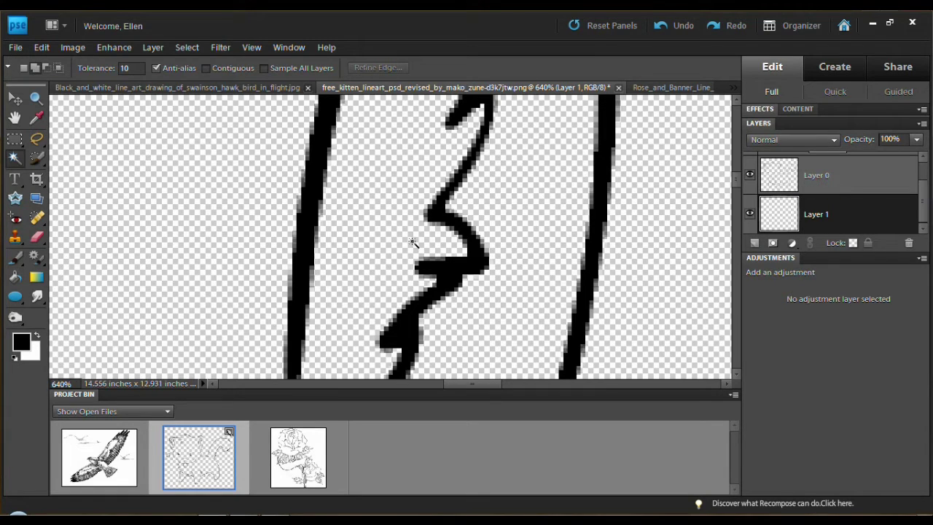
click(37, 336)
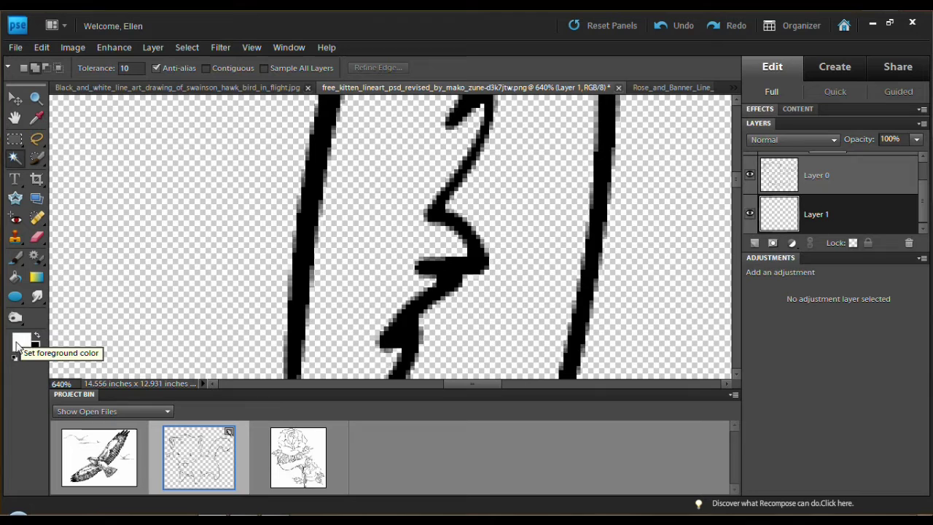
click(16, 277)
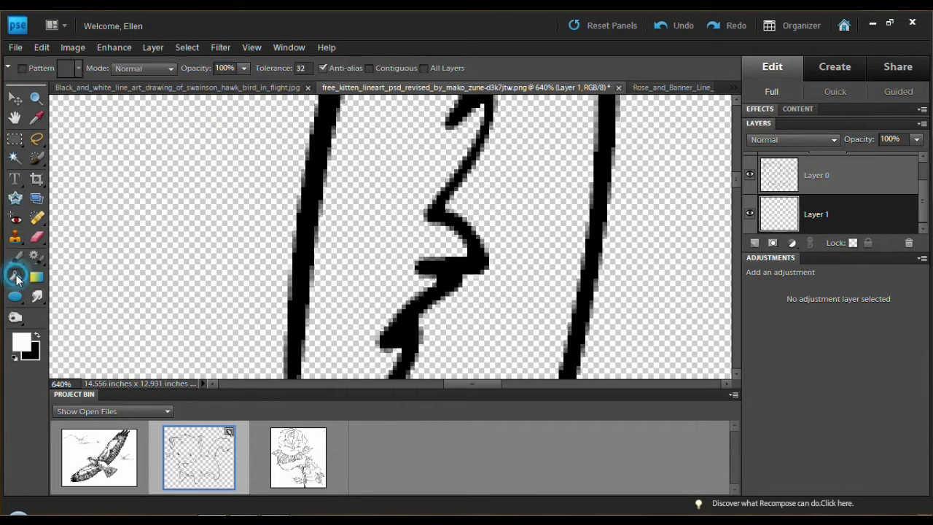
click(156, 262)
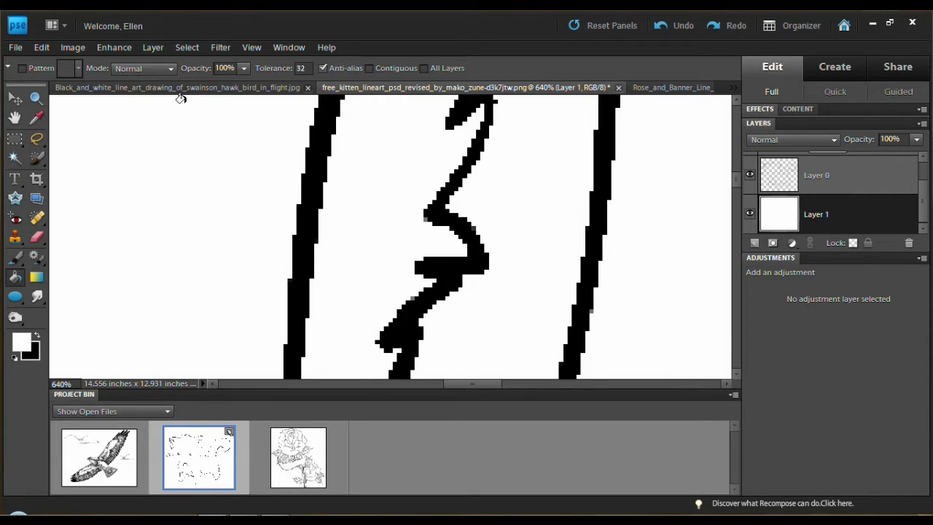
click(251, 47)
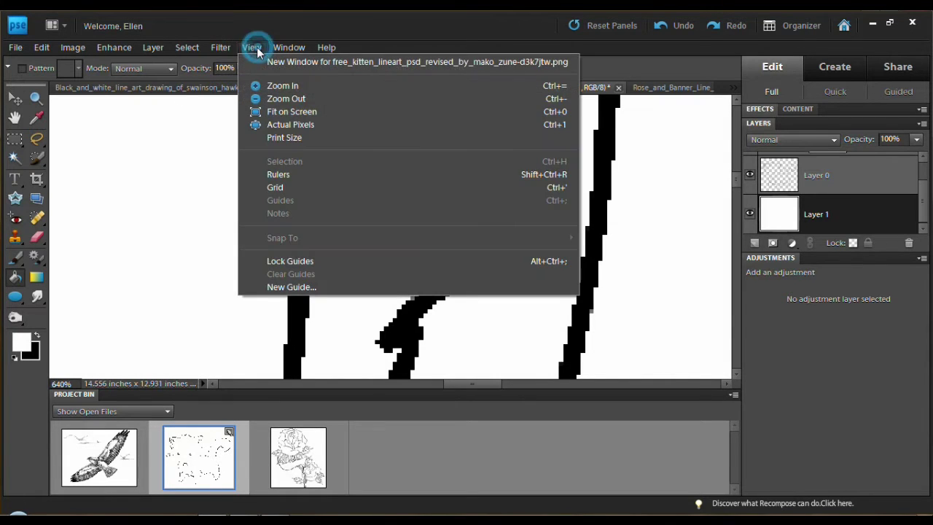
click(285, 112)
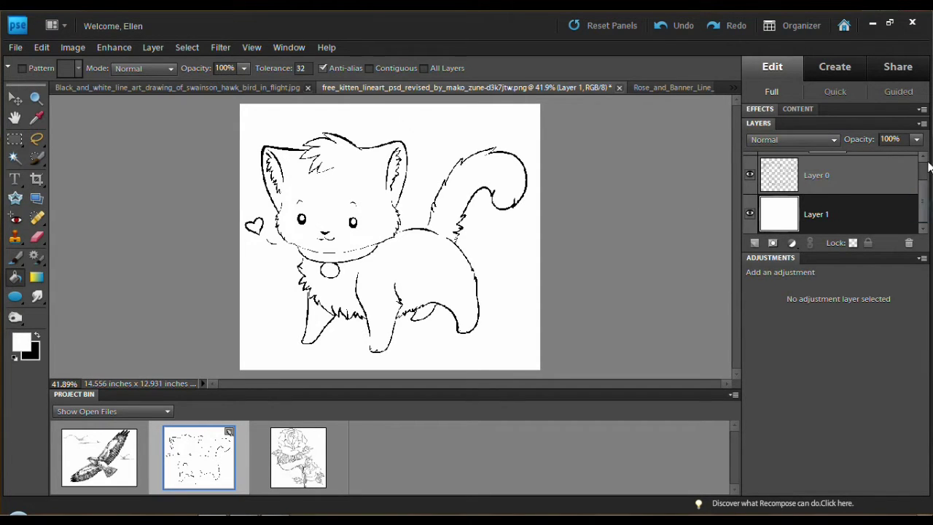
Change Levels 1 input values to 0, 0.01 and 233 for bold black lineart.
drag(927, 209, 927, 175)
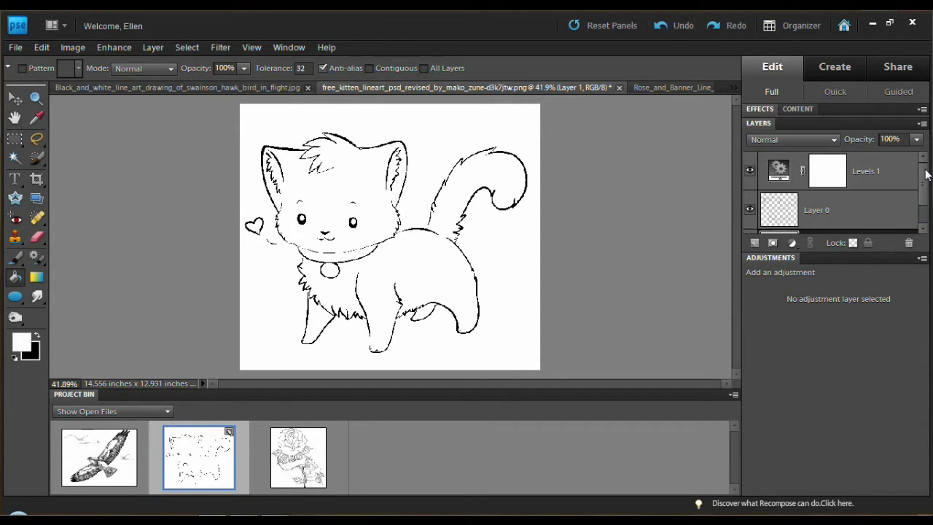
click(780, 171)
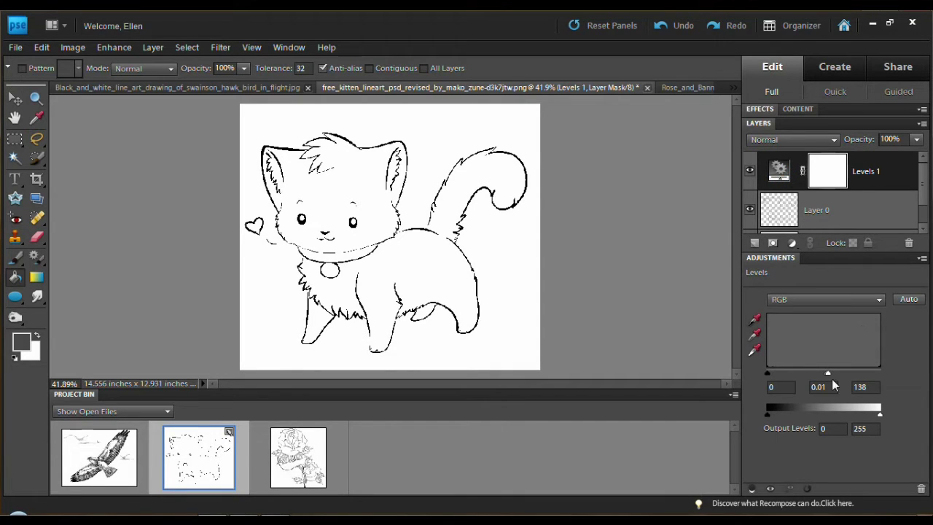
drag(828, 372, 889, 386)
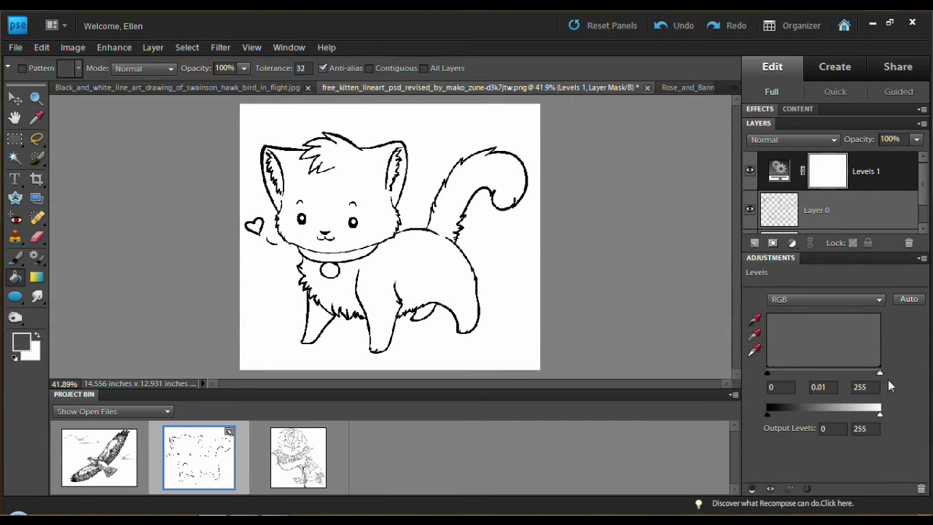
click(837, 371)
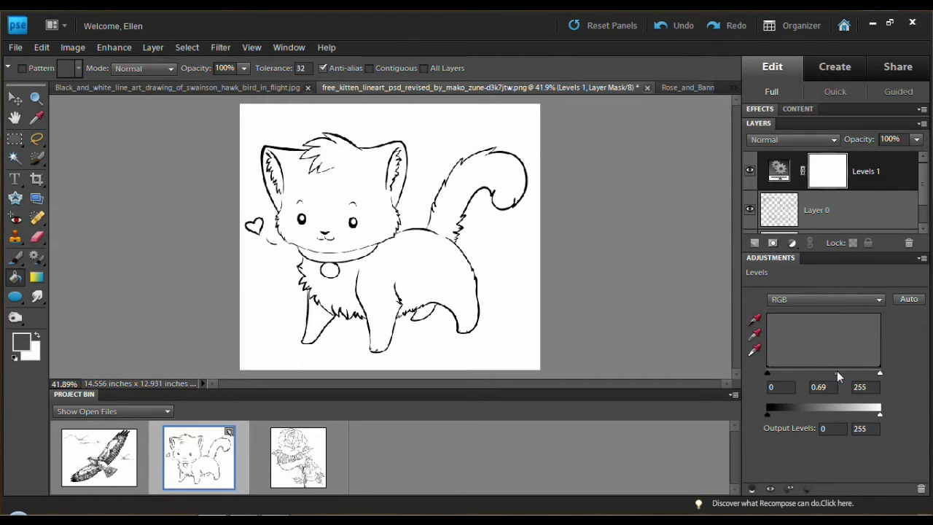
drag(837, 372, 871, 374)
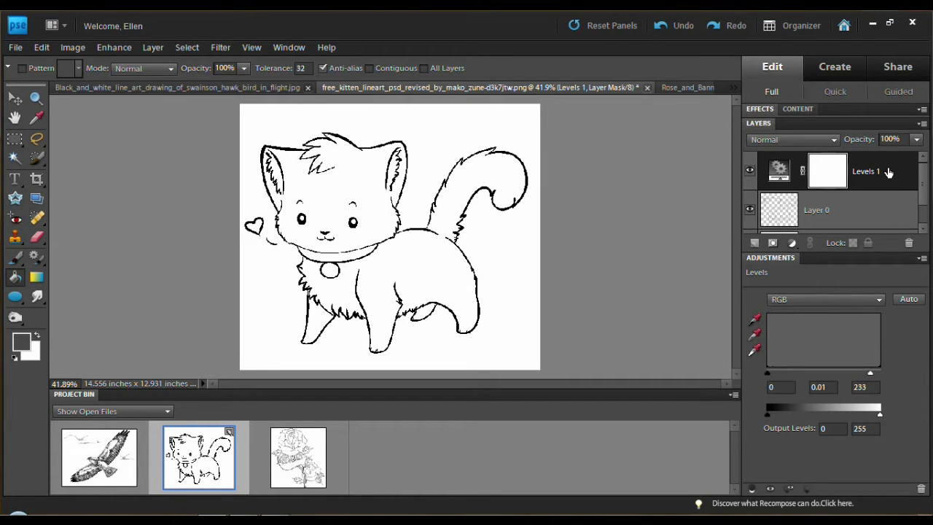
Delete the white-filled Layer 1 from the Layers panel.
scroll(923, 178, down, 2)
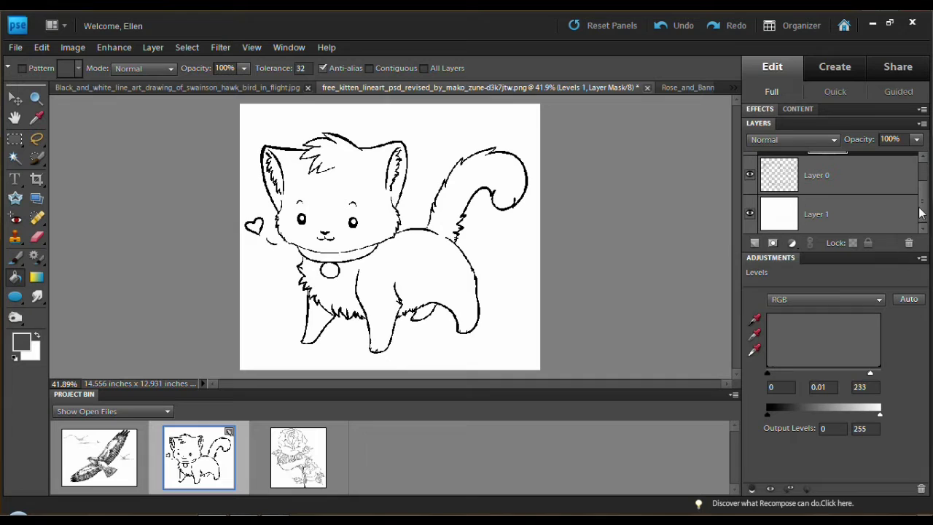
click(836, 213)
click(909, 243)
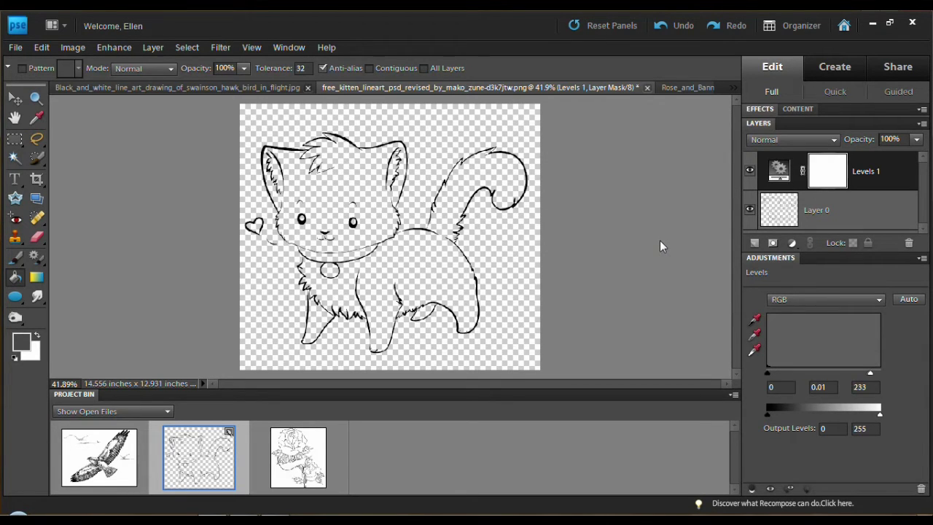
Merge the Levels 1 adjustment down into Layer 0.
click(875, 172)
right_click(875, 172)
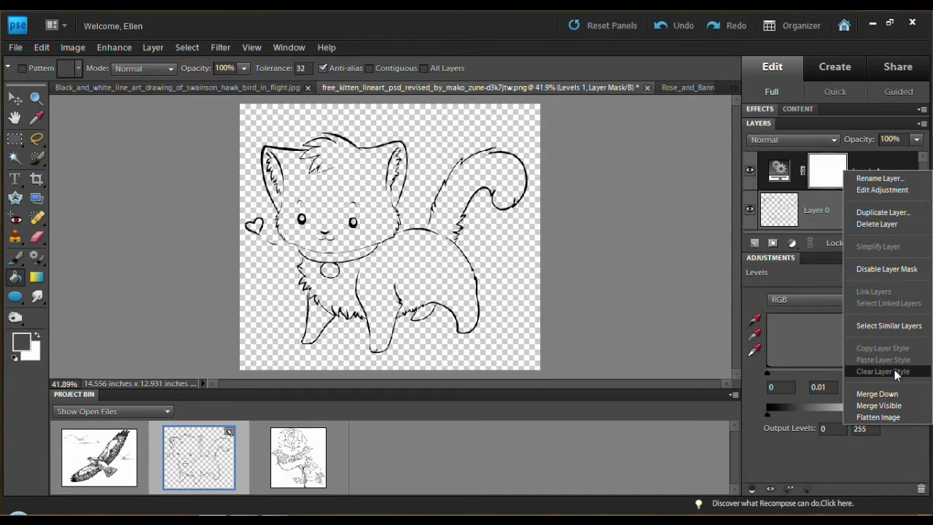
click(883, 396)
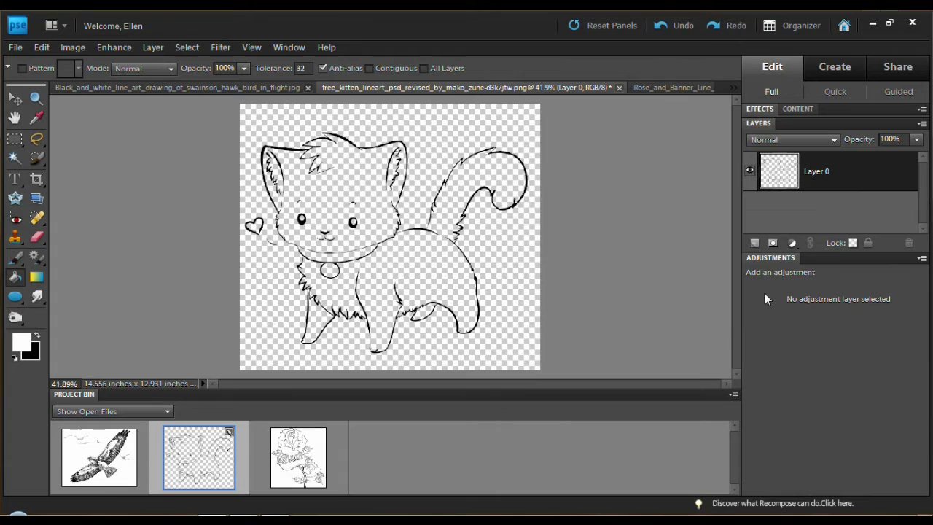
Save the kitten as Kitty LA2 in CompuServe GIF format.
click(15, 47)
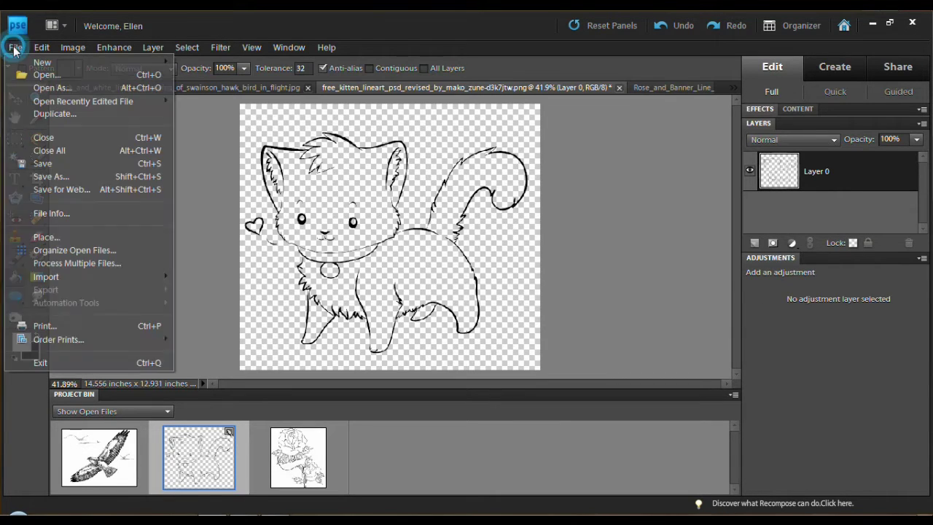
click(45, 179)
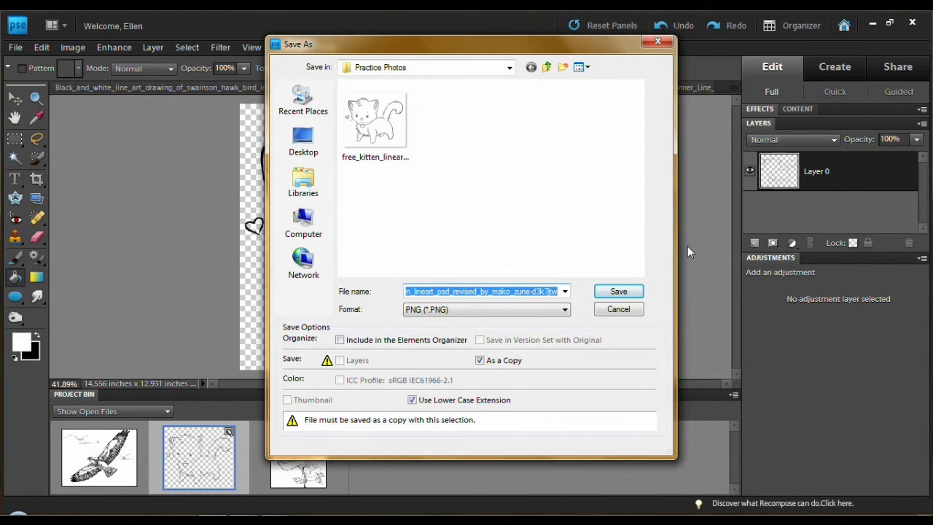
text(Kit)
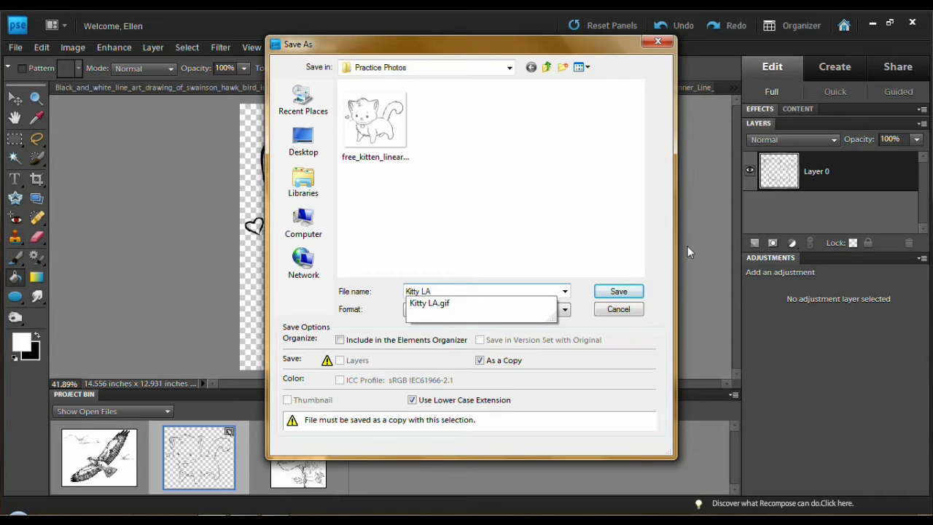
text(ty LA)
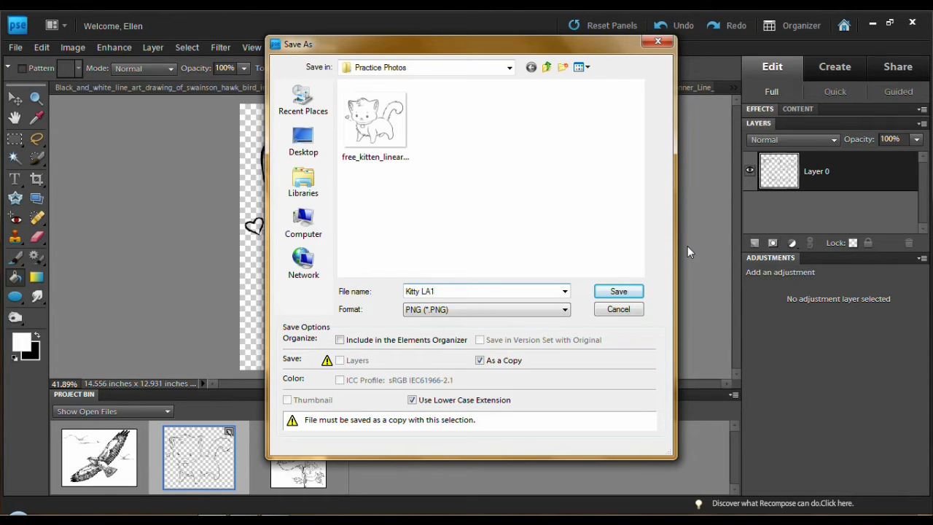
key(BackSpace)
text(2)
key(BackSpace)
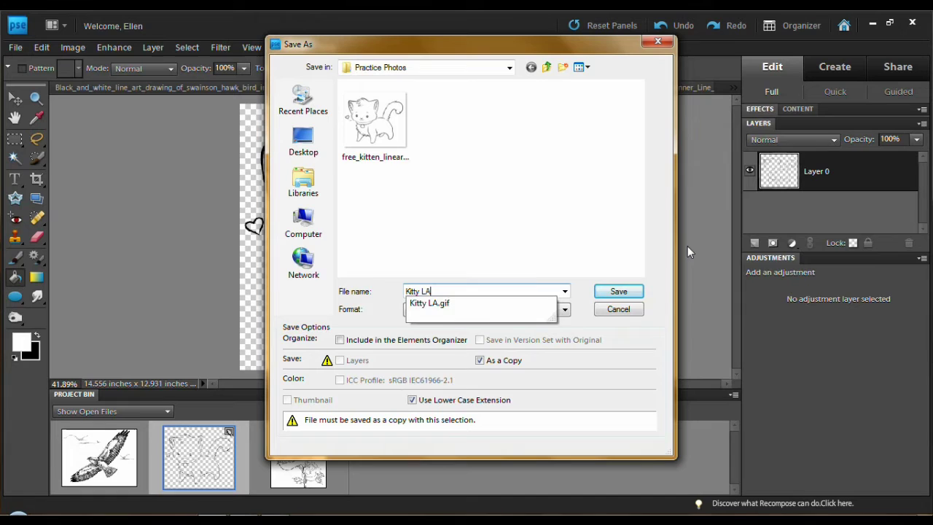
text(2)
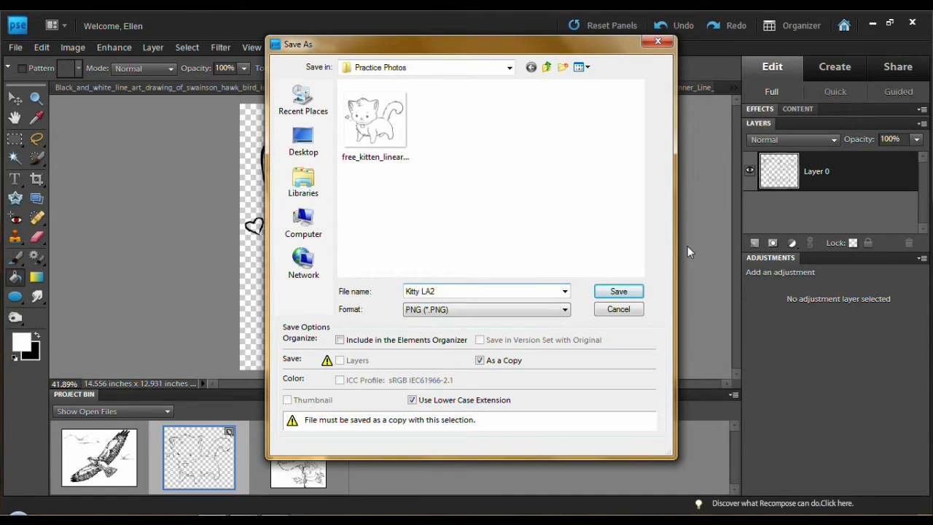
click(565, 309)
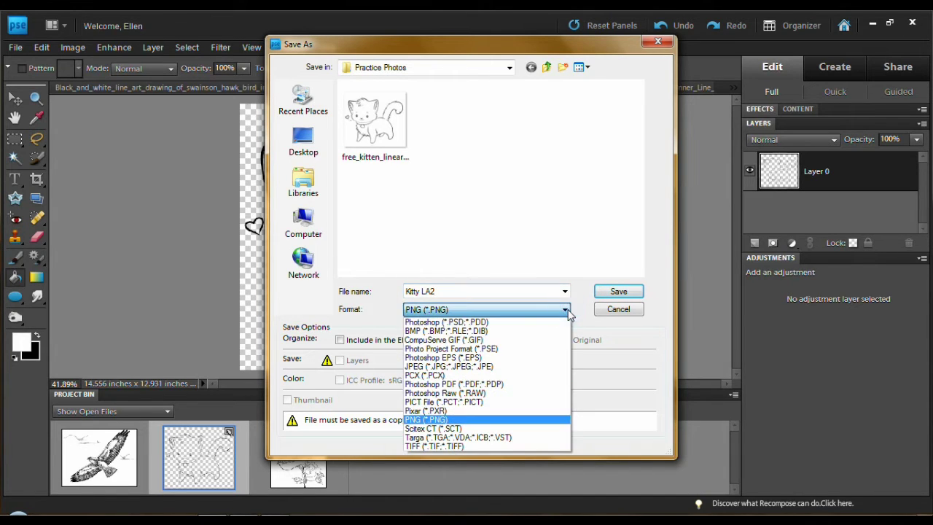
click(511, 347)
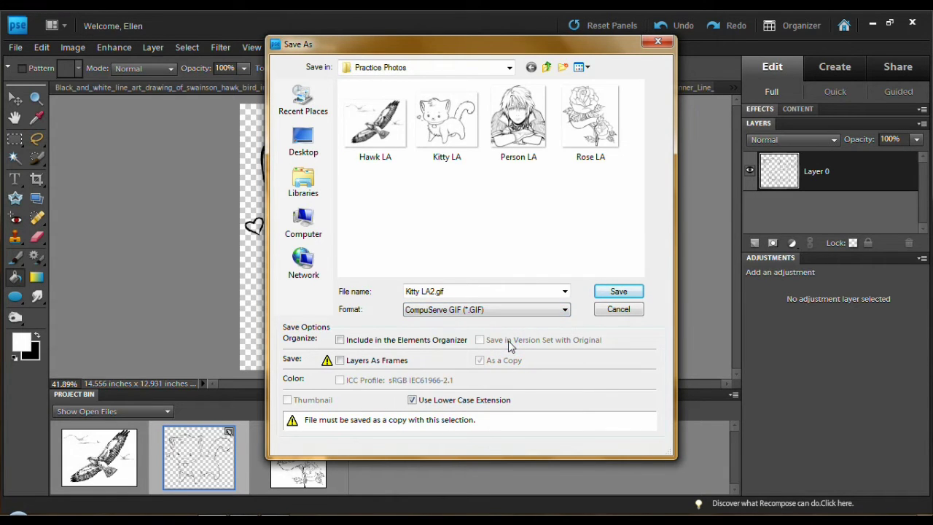
click(618, 292)
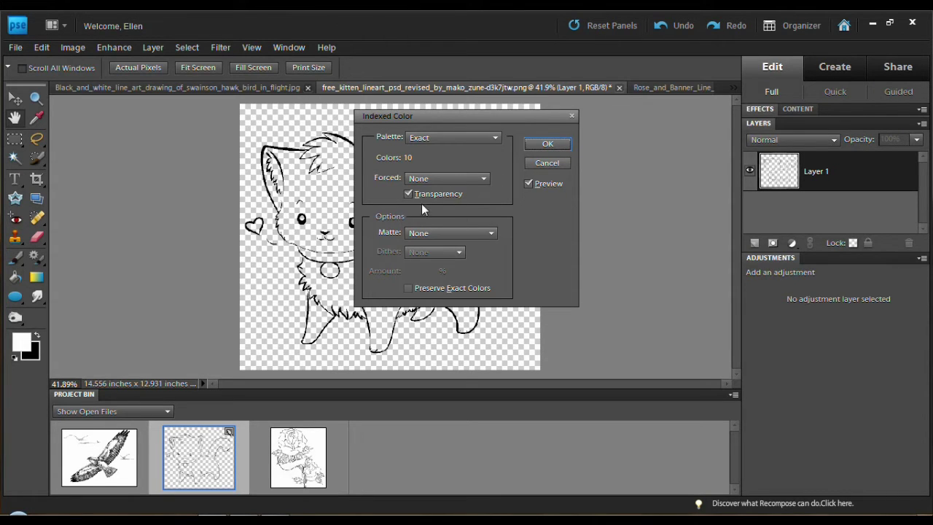
Accept the Exact-palette indexed colour and Normal row order to finish saving Kitty LA2.gif.
click(548, 143)
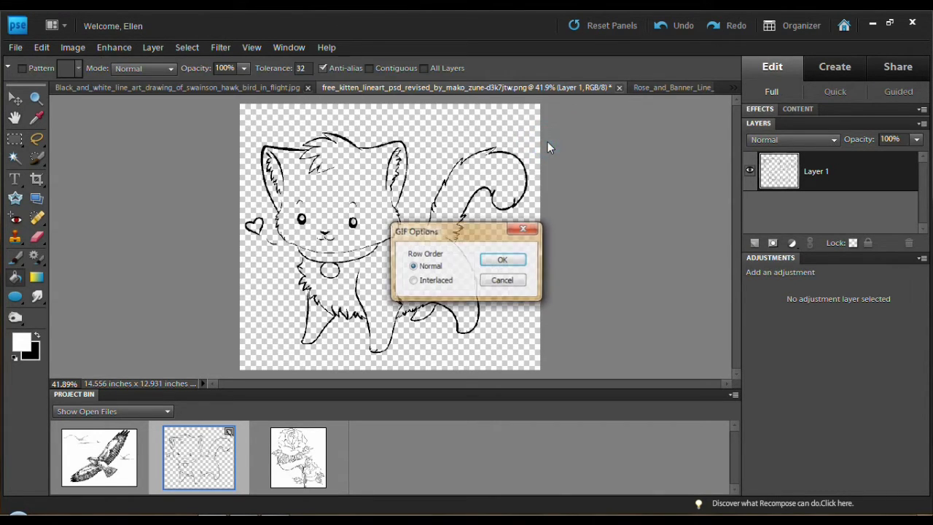
click(502, 264)
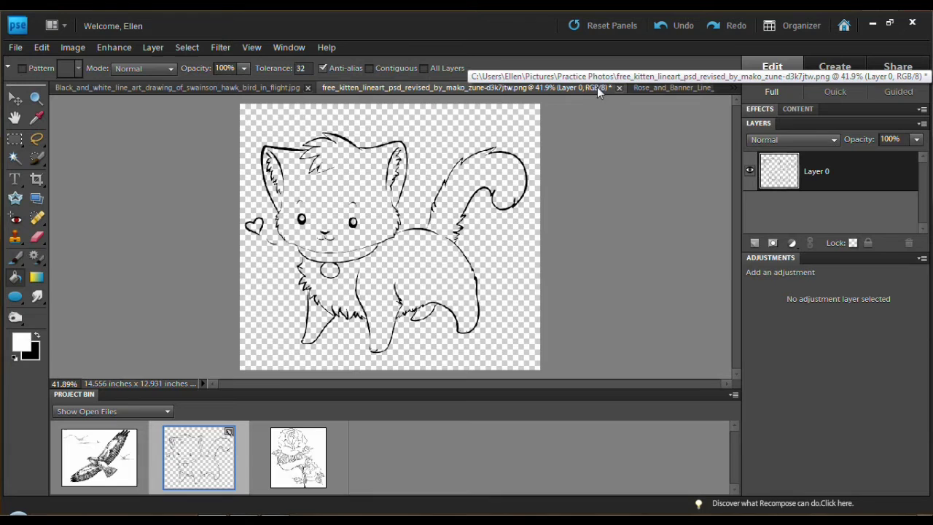
Close the kitten document without saving changes and switch to the rose lineart.
right_click(204, 459)
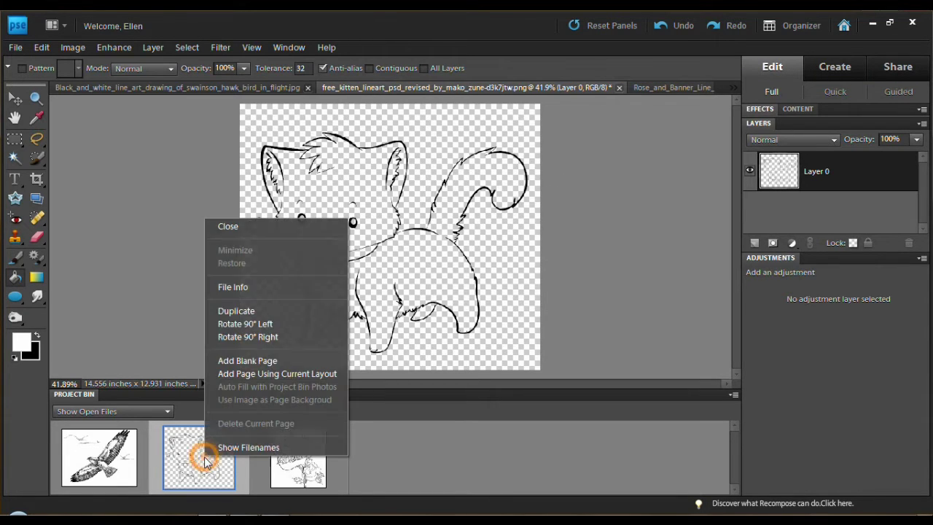
click(232, 224)
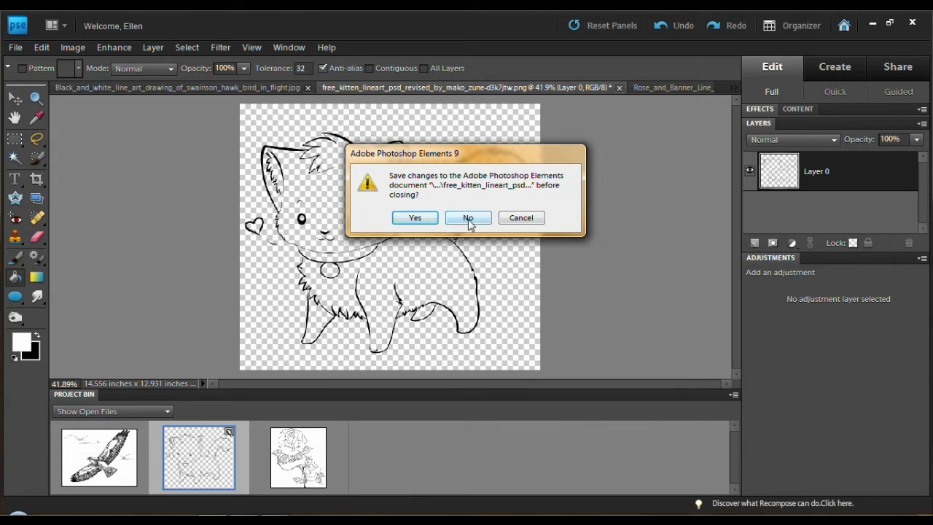
click(468, 219)
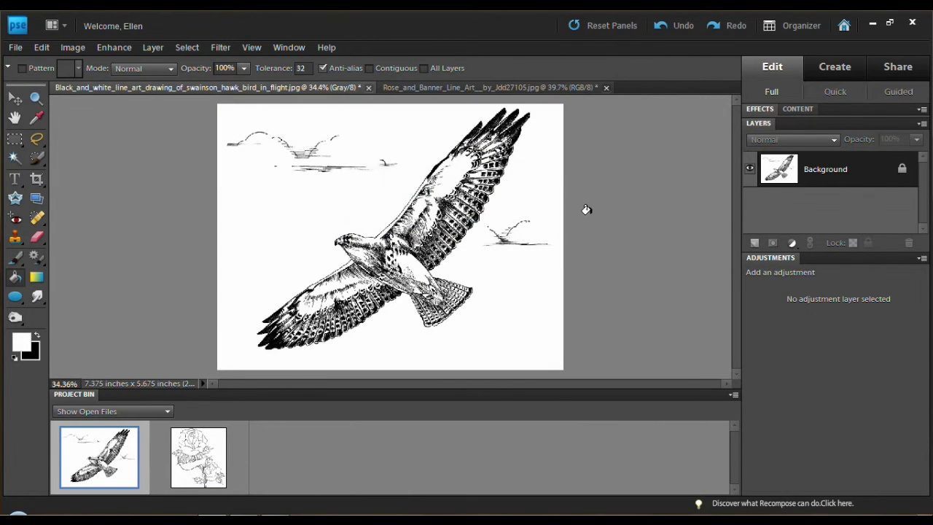
click(204, 453)
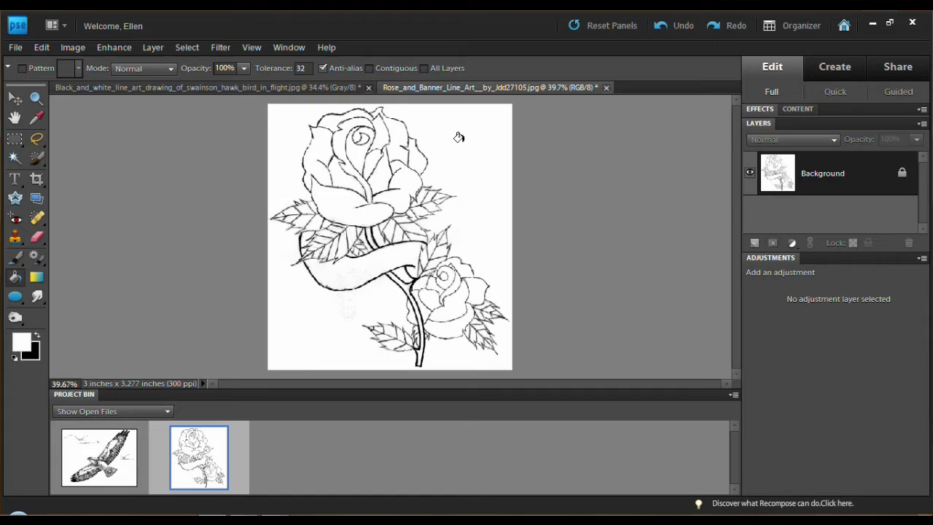
Confirm the rose image's colour mode is RGB Color, leaving it unchanged.
click(74, 51)
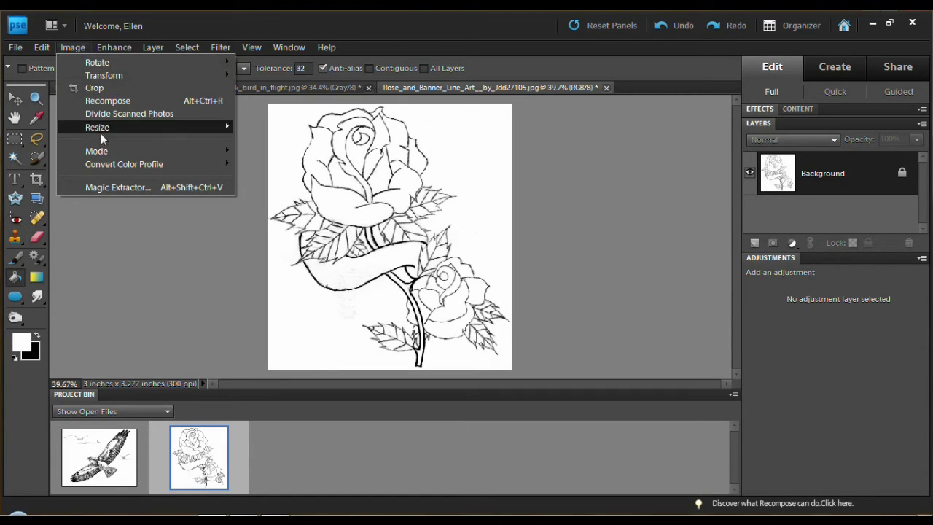
mouse_move(137, 151)
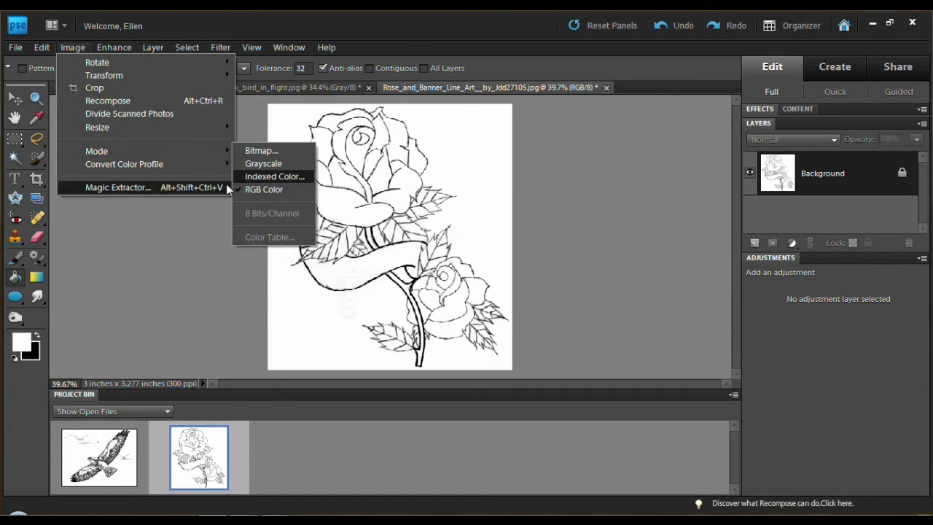
click(202, 232)
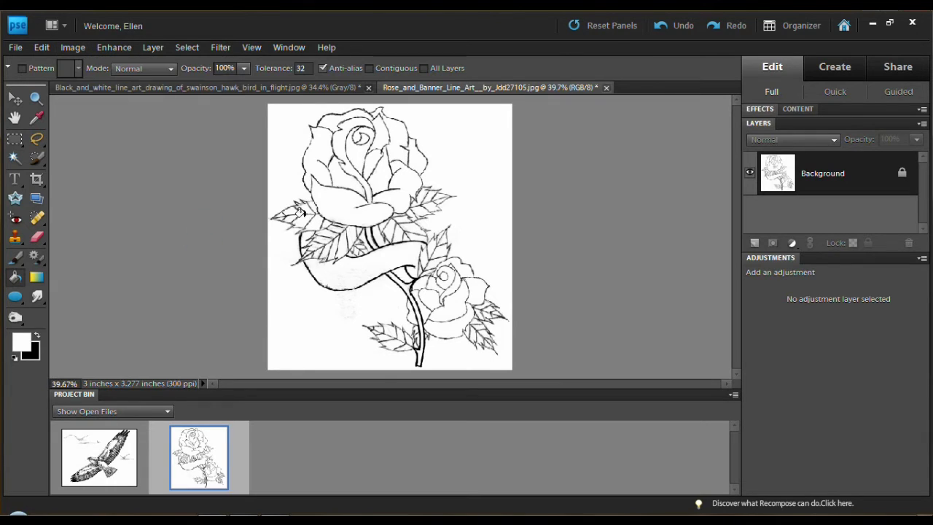
Convert the locked rose Background into an editable layer named Layer 0.
right_click(821, 170)
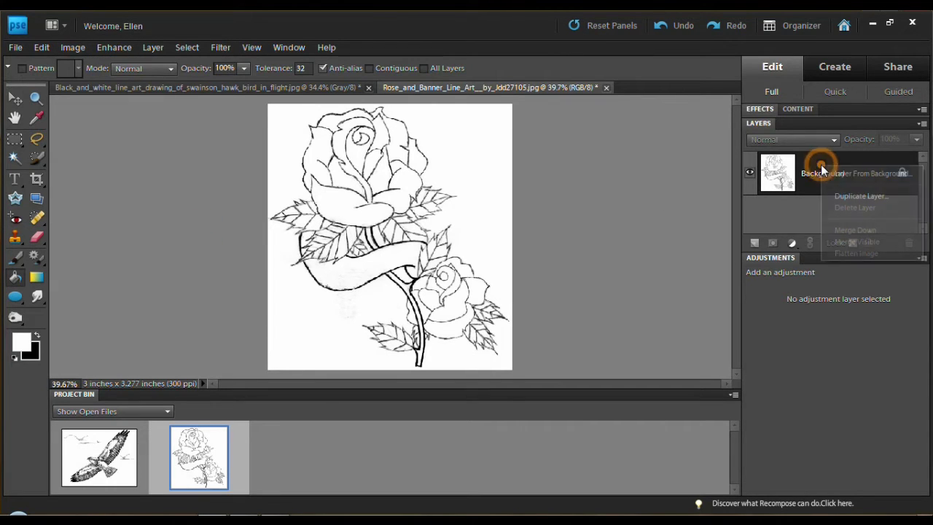
click(858, 177)
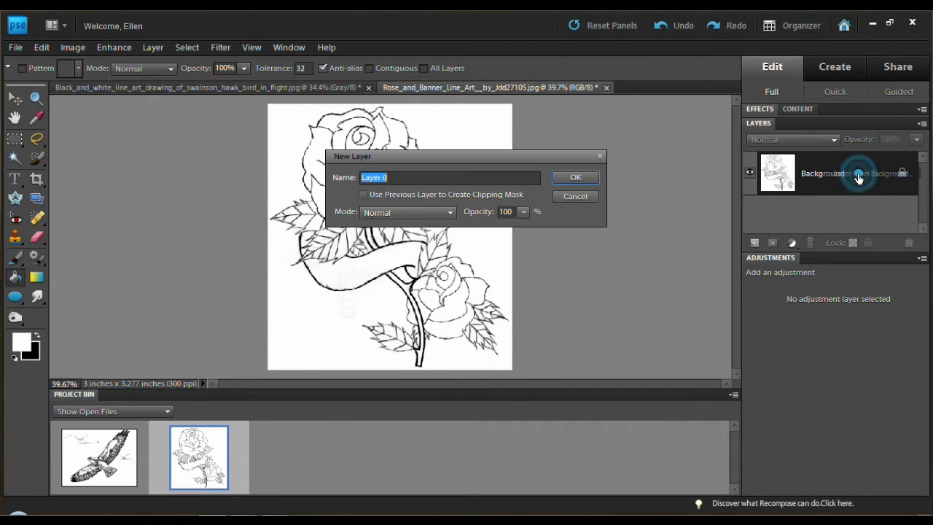
click(581, 179)
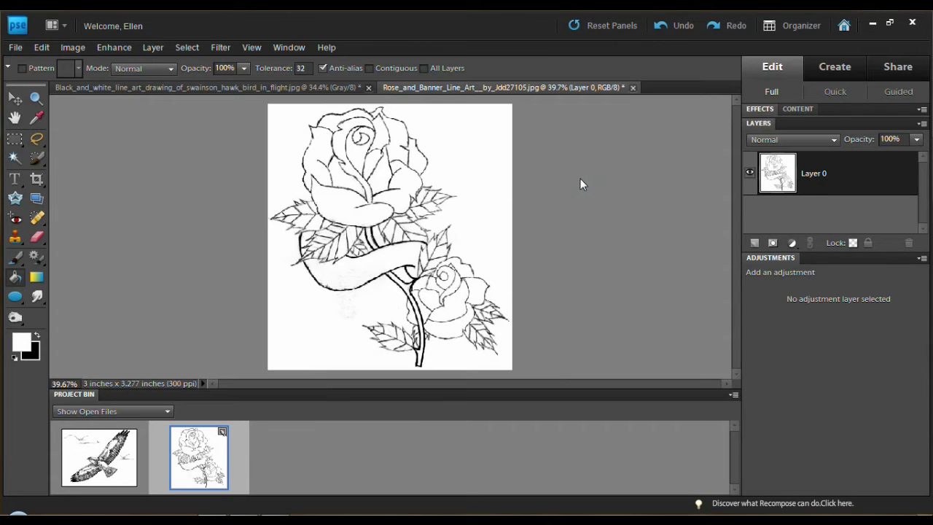
Zoom into the rose centre, back out to 300%, then marquee-zoom to about 904% on a few strokes.
click(36, 97)
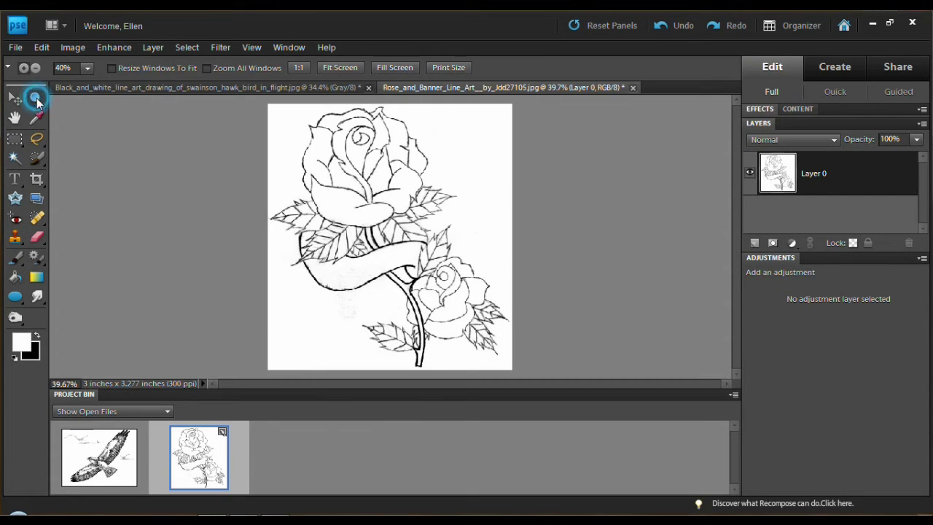
click(374, 147)
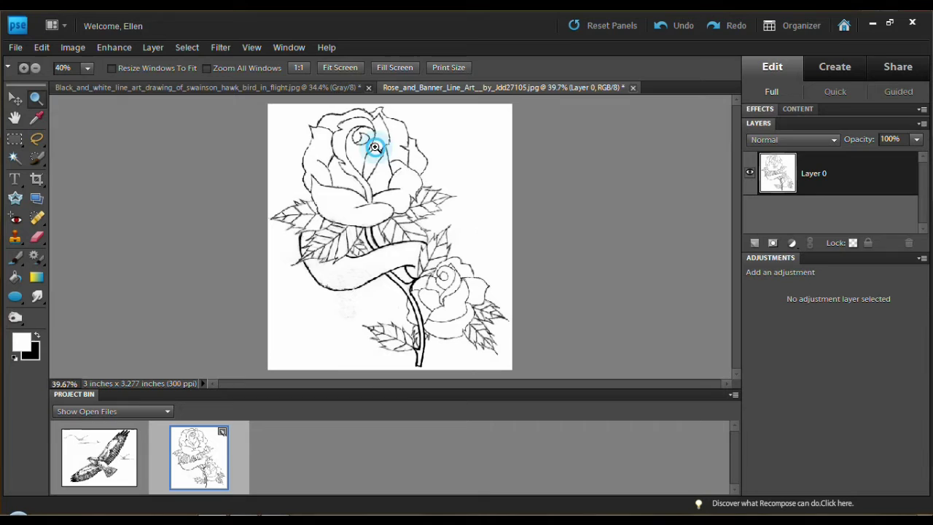
drag(374, 147, 395, 165)
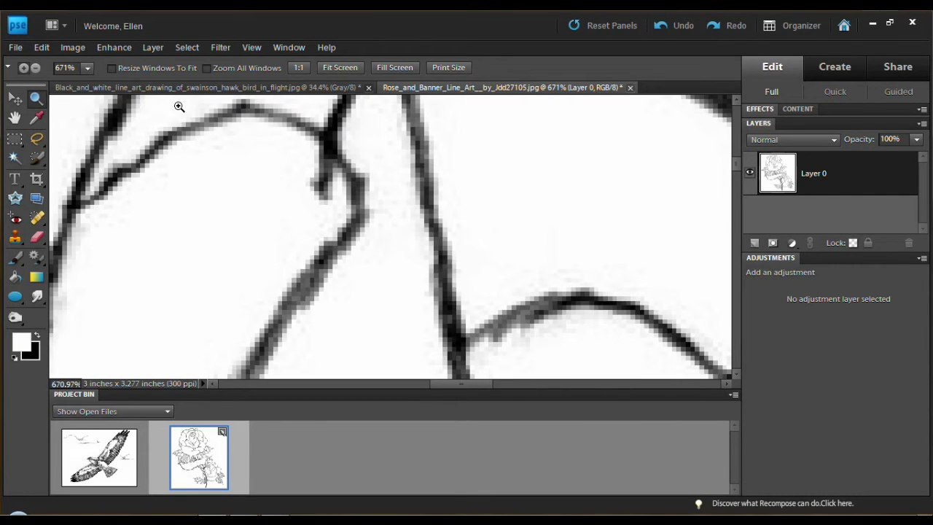
alt+click(209, 180)
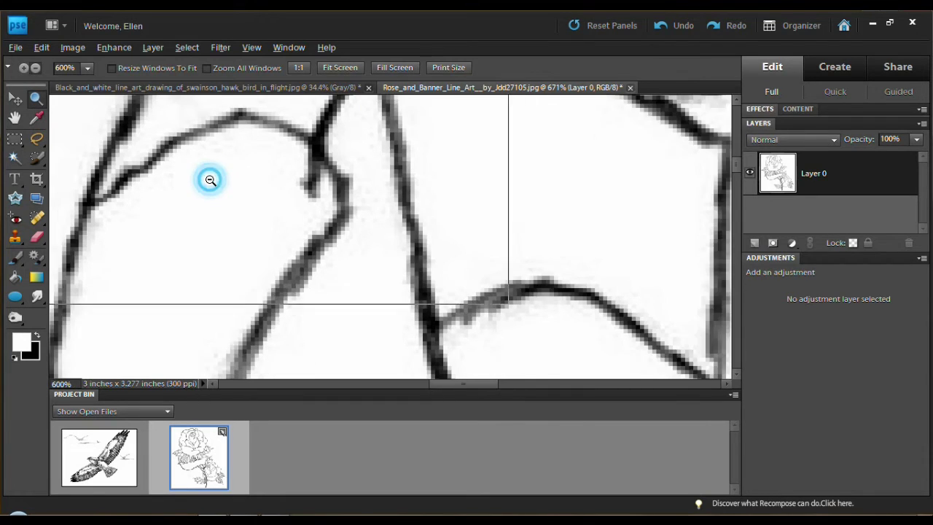
alt+click(209, 180)
alt+click(209, 181)
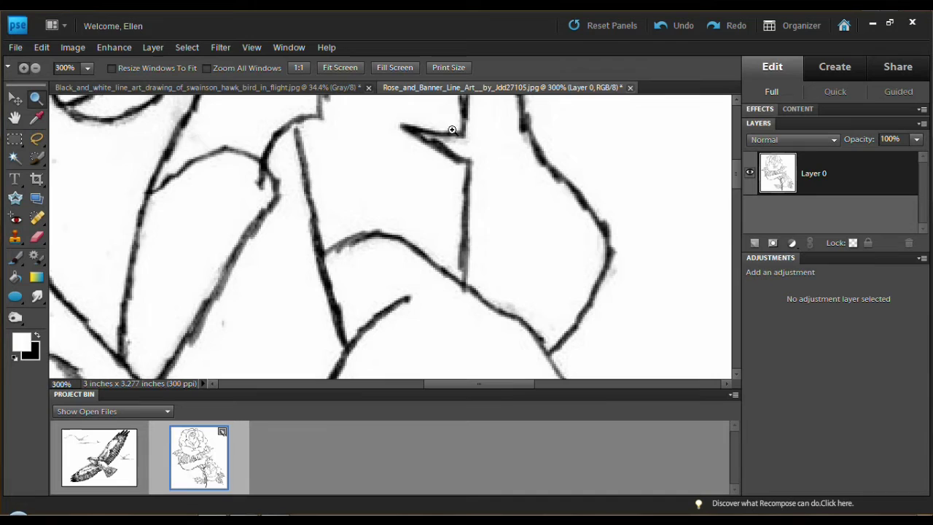
drag(414, 107, 481, 200)
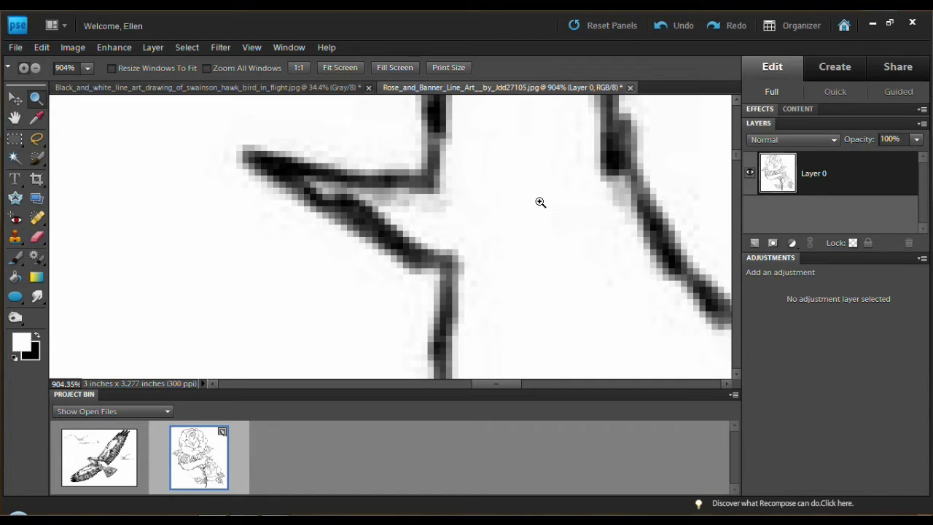
Add a Levels adjustment layer with input levels 5, 0.01 and 151 to blacken the strokes.
click(792, 243)
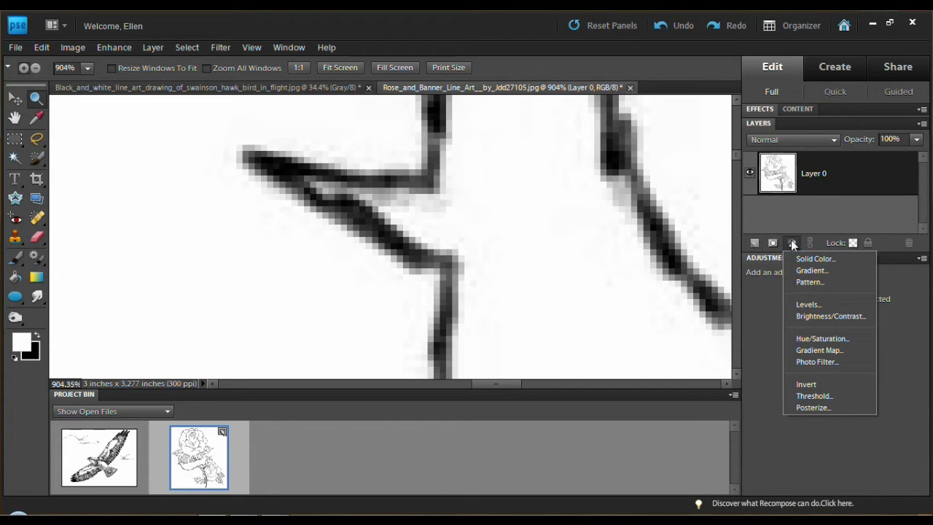
click(806, 304)
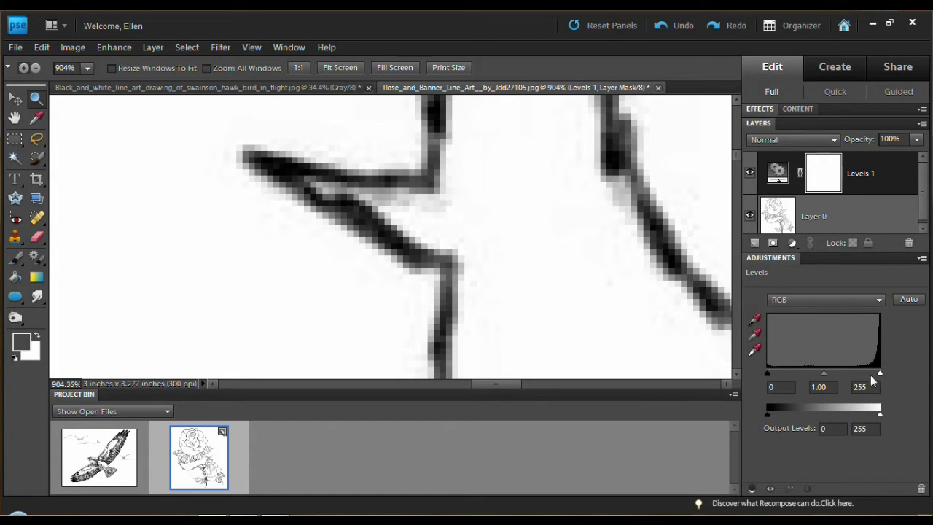
drag(879, 374, 831, 374)
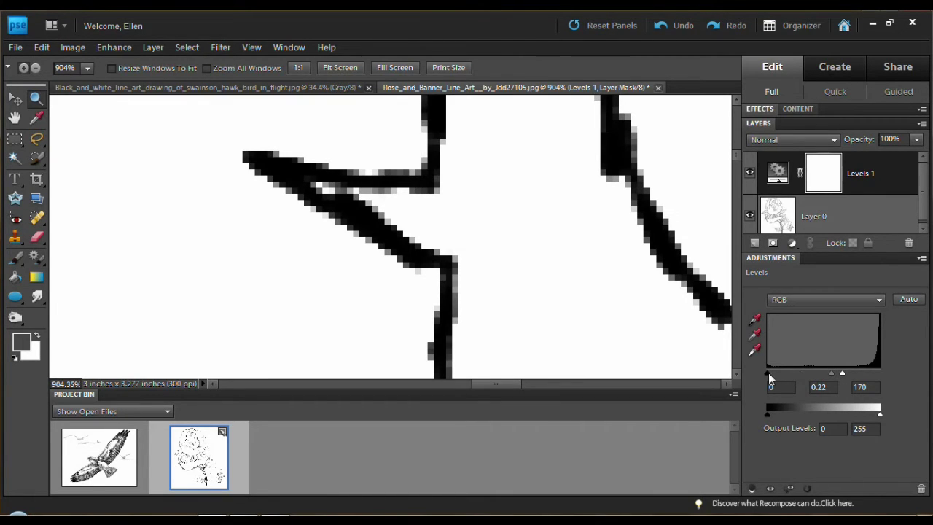
mouse_move(768, 373)
mouse_down()
mouse_move(816, 373)
mouse_move(770, 376)
mouse_up()
mouse_move(832, 372)
mouse_down()
mouse_move(812, 373)
mouse_move(842, 371)
mouse_move(834, 372)
mouse_up()
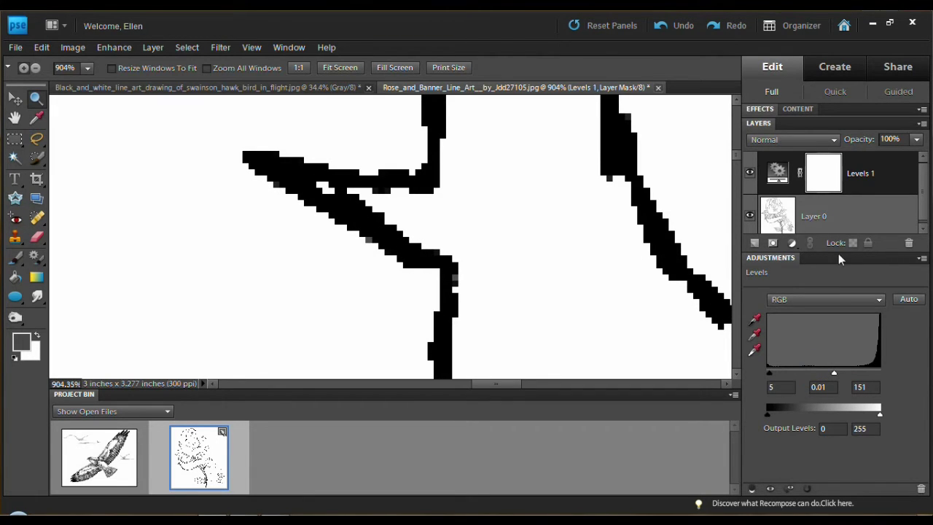
Magic Wand the white areas on Layer 0 and nudge the Levels sliders to thicken the lines.
click(838, 216)
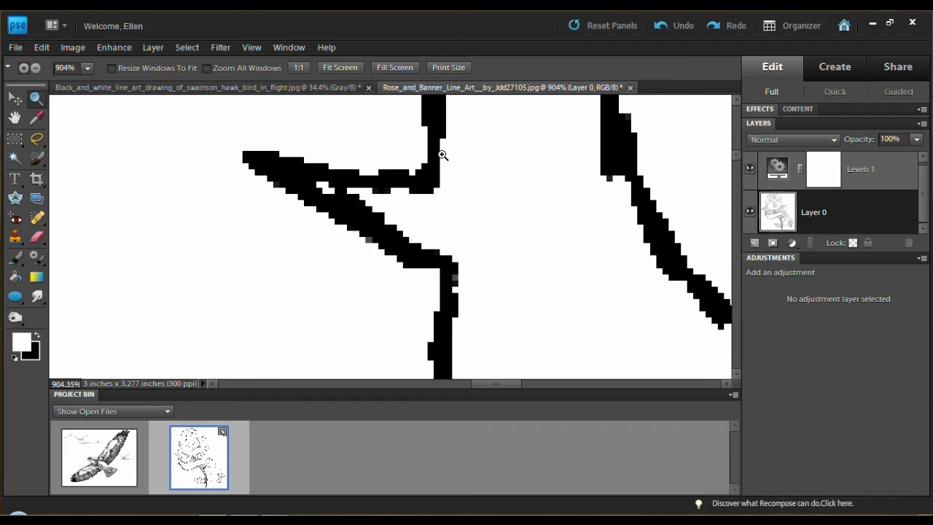
click(16, 158)
click(182, 242)
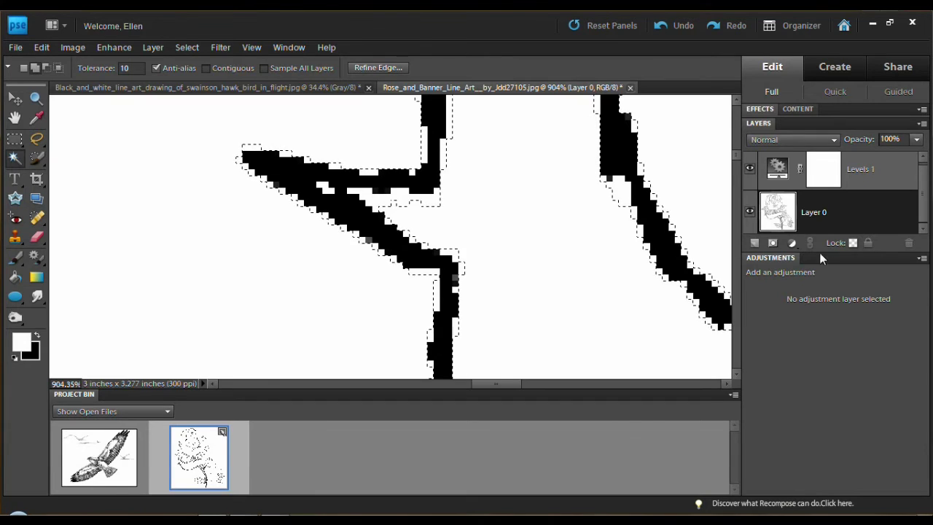
click(777, 165)
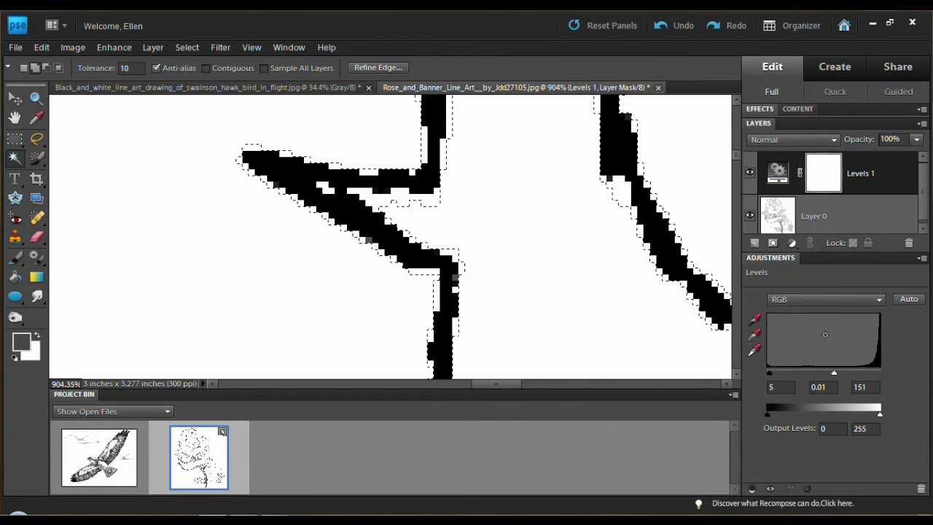
drag(834, 373, 826, 373)
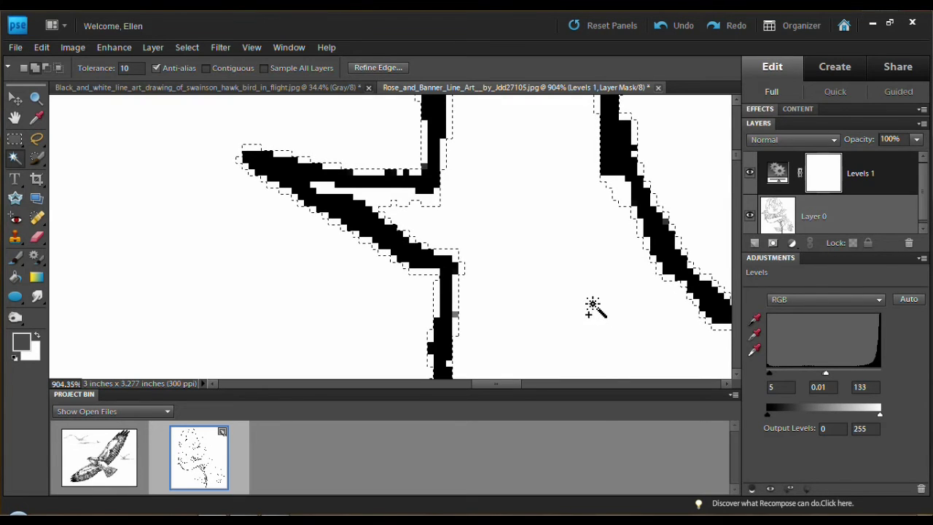
drag(802, 374, 822, 372)
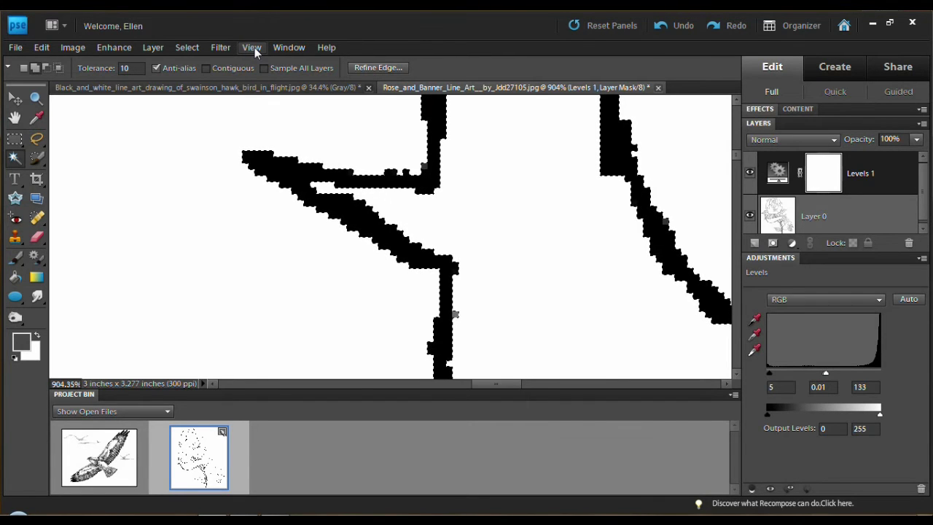
Delete the selected white background from Layer 0 and deselect.
click(839, 219)
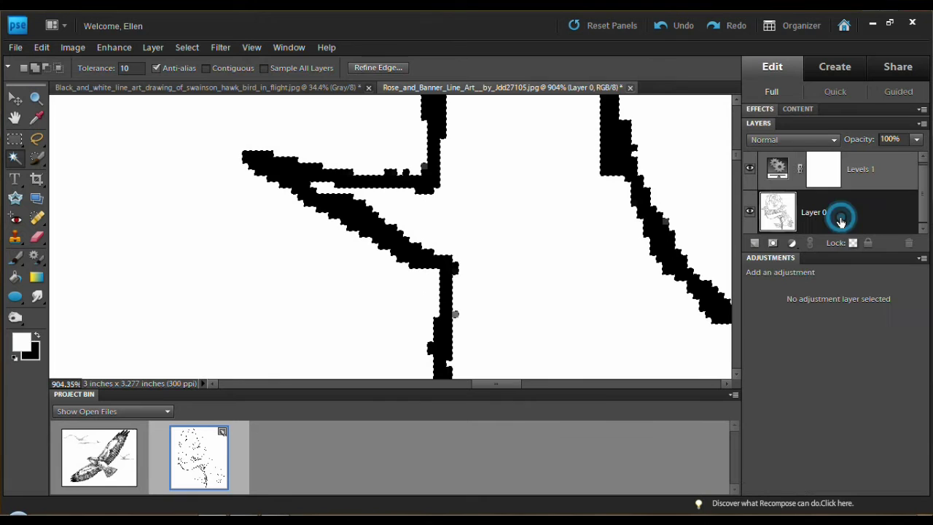
key(Delete)
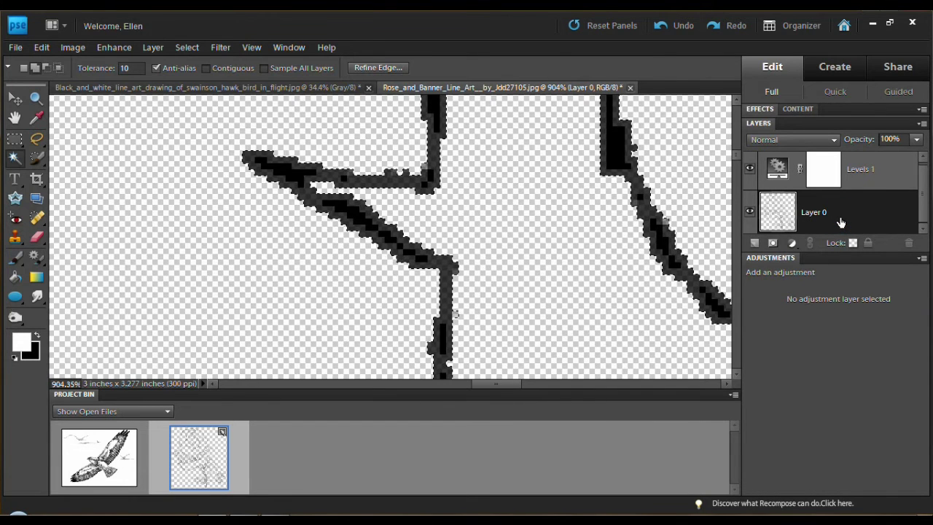
key(ctrl+d)
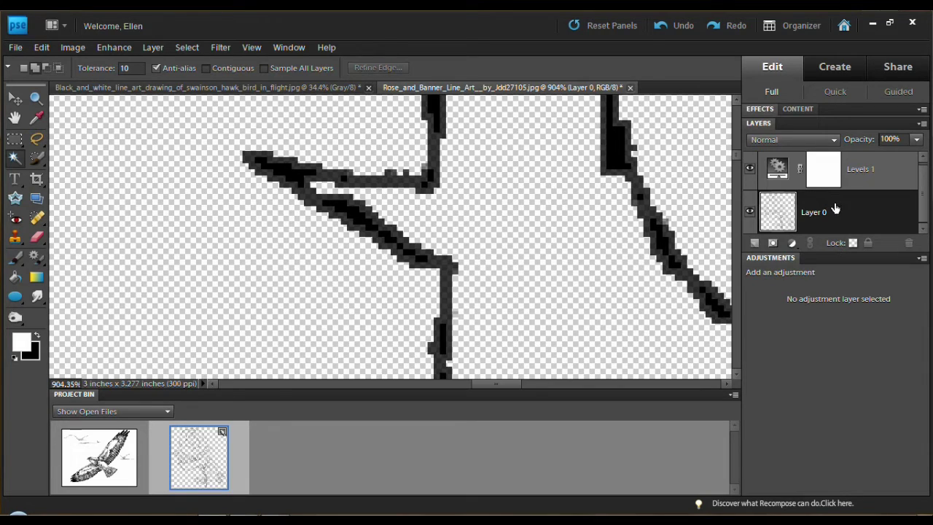
Add a new Layer 1 filled white with the Paint Bucket and fit the drawing on screen.
click(756, 242)
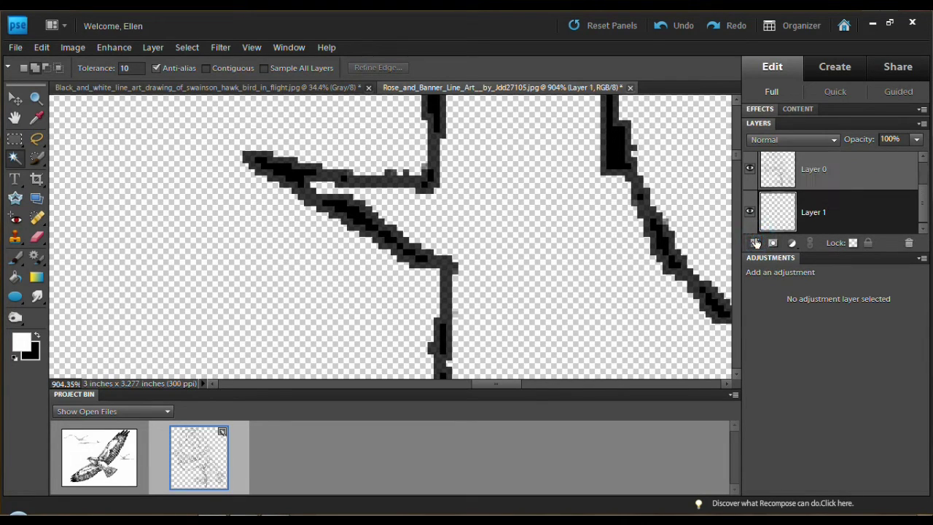
click(15, 276)
click(186, 270)
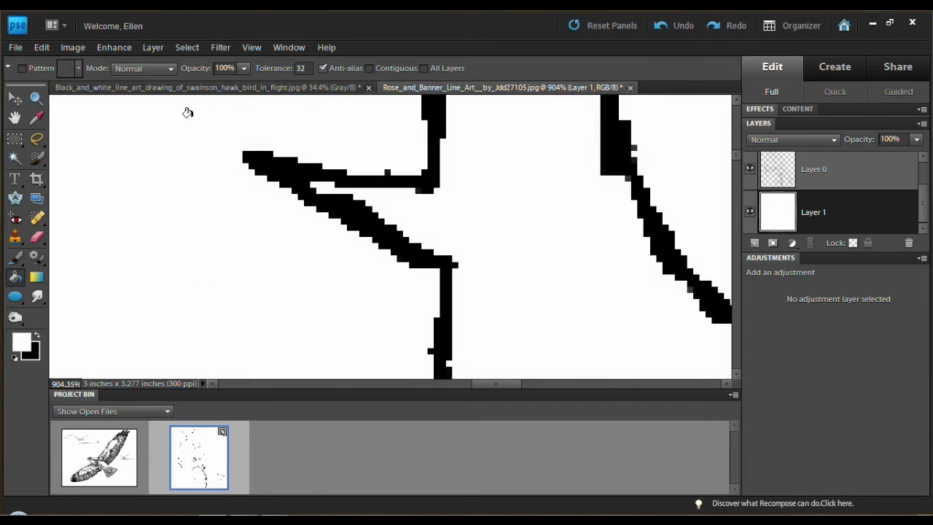
click(251, 46)
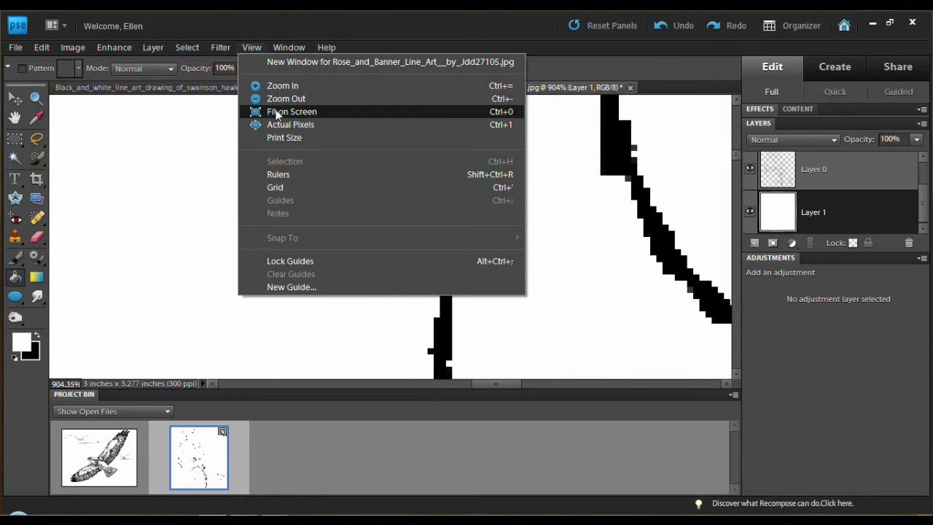
click(275, 115)
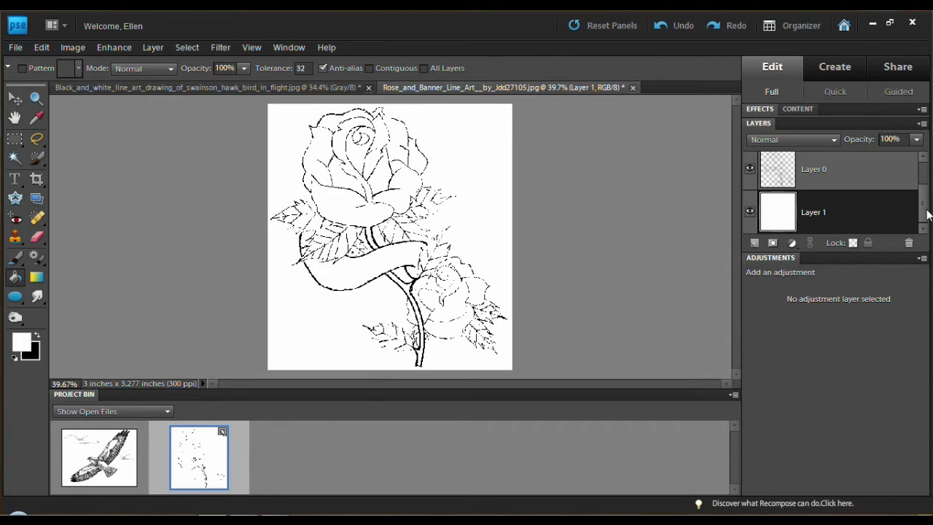
Set the Levels 1 inputs to 25, 0.52 and 255, then delete the white Layer 1.
drag(924, 209, 924, 188)
click(777, 171)
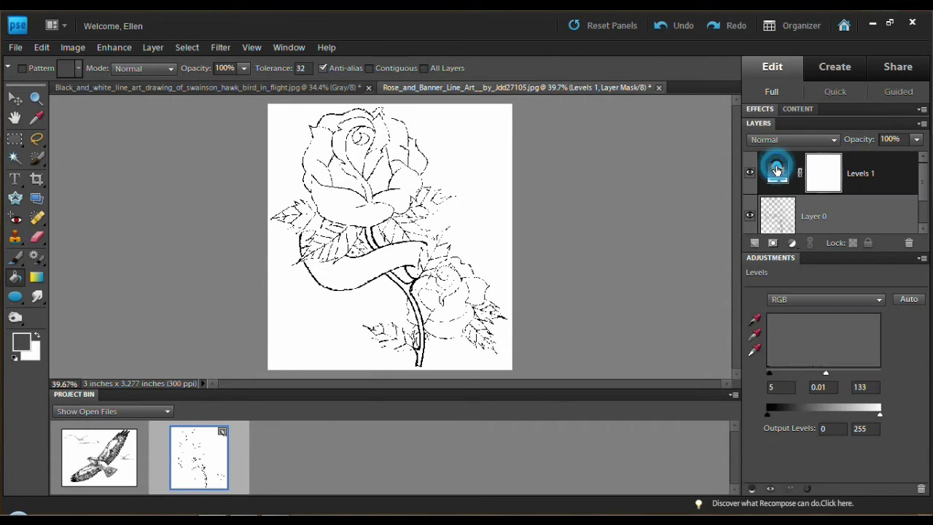
drag(828, 373, 865, 374)
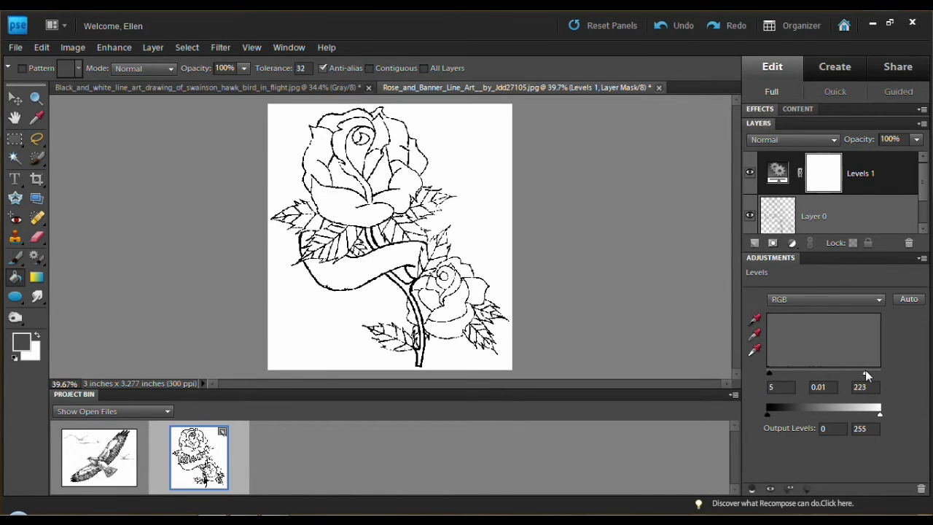
mouse_move(830, 373)
mouse_down()
mouse_move(815, 374)
mouse_move(833, 372)
mouse_up()
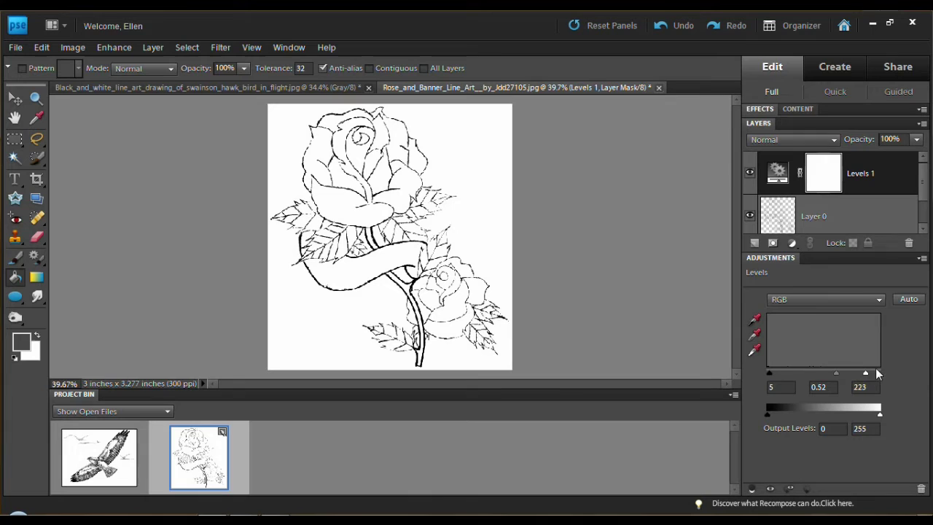
drag(865, 373, 879, 374)
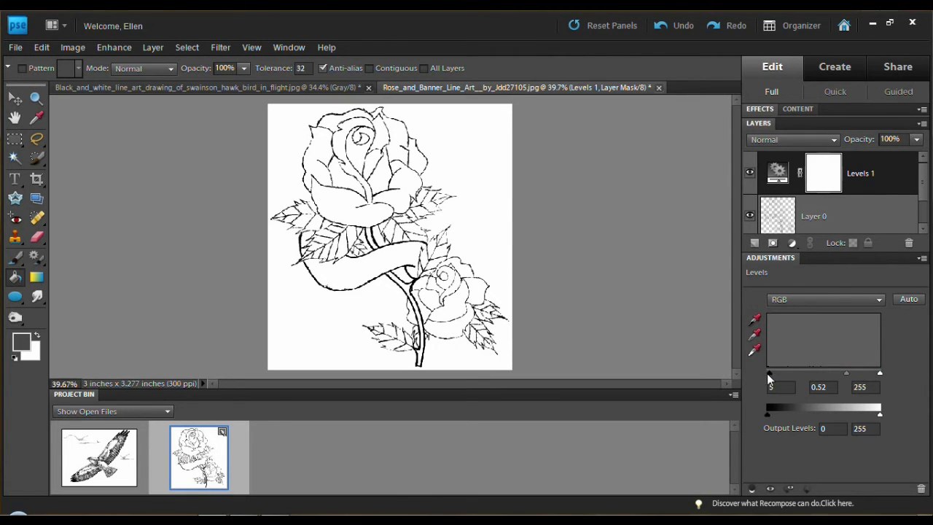
drag(767, 373, 786, 372)
scroll(922, 213, down, 2)
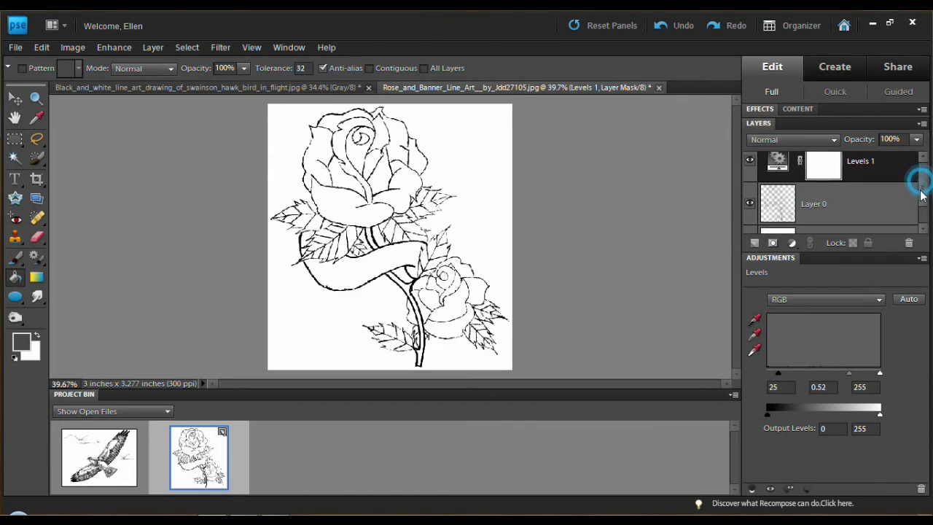
drag(824, 208, 909, 245)
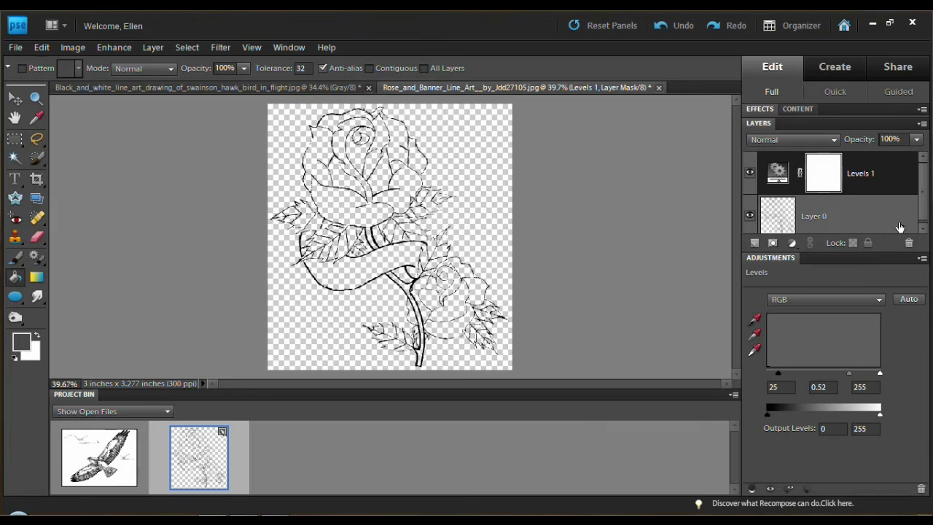
Merge the Levels 1 adjustment down into Layer 0.
right_click(898, 171)
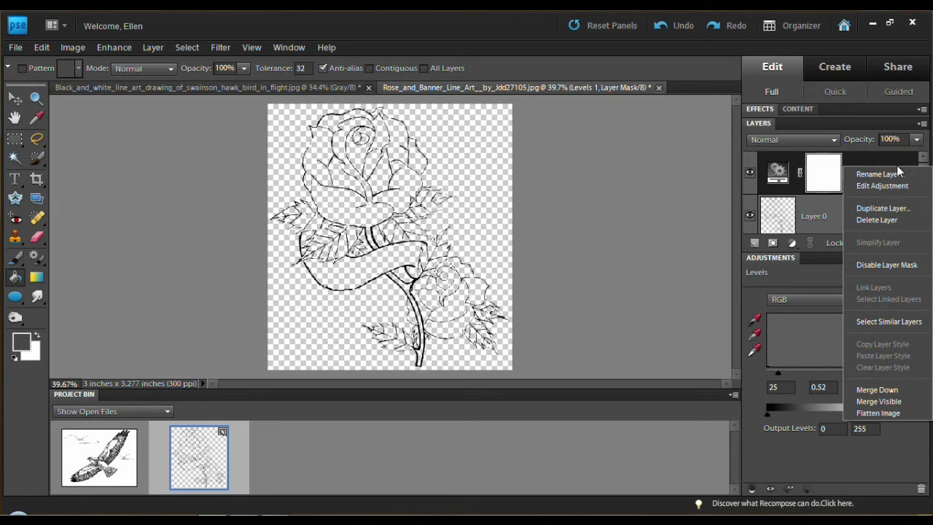
click(875, 388)
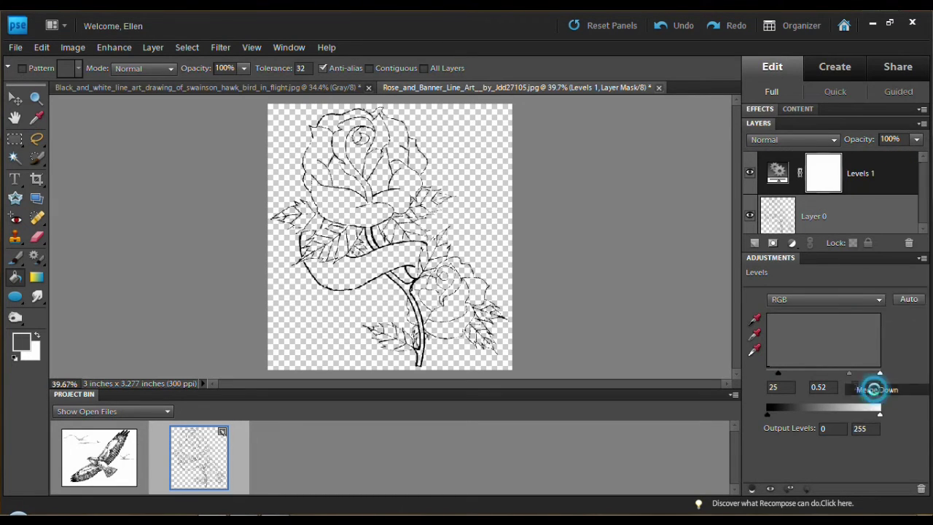
Save the rose as CompuServe GIF Rose 2.gif, Exact palette with transparency.
click(15, 47)
click(43, 164)
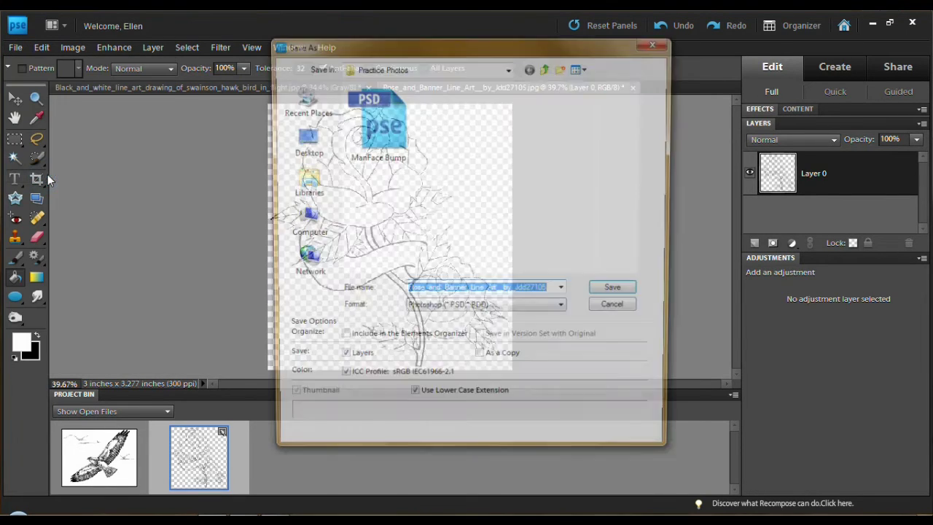
text(Rose)
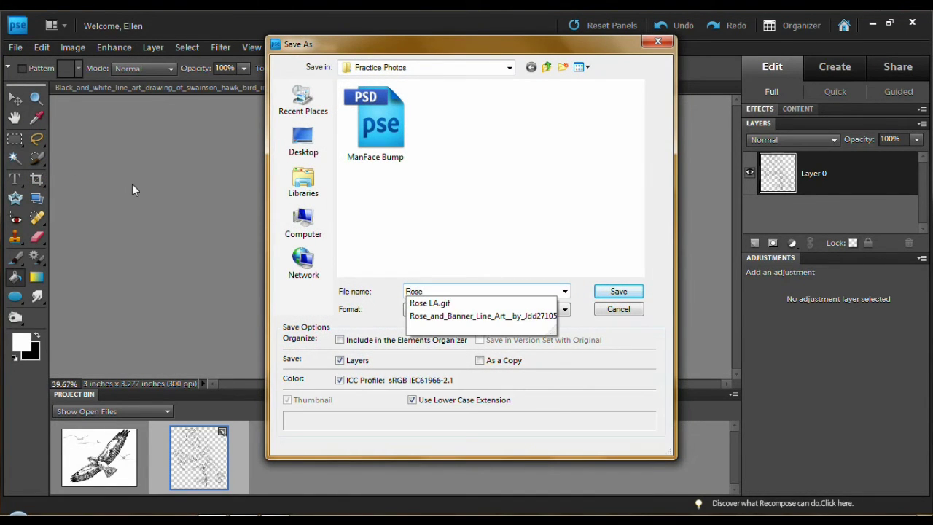
text( 3)
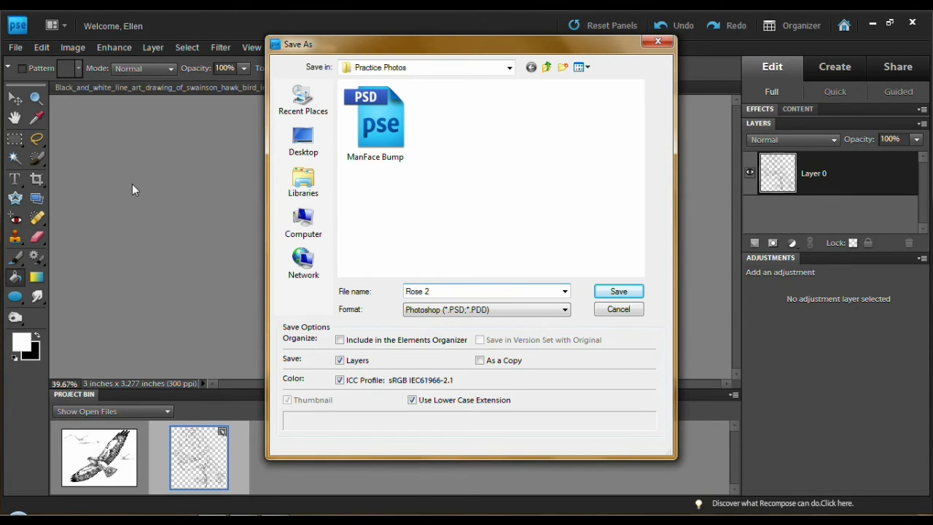
click(564, 309)
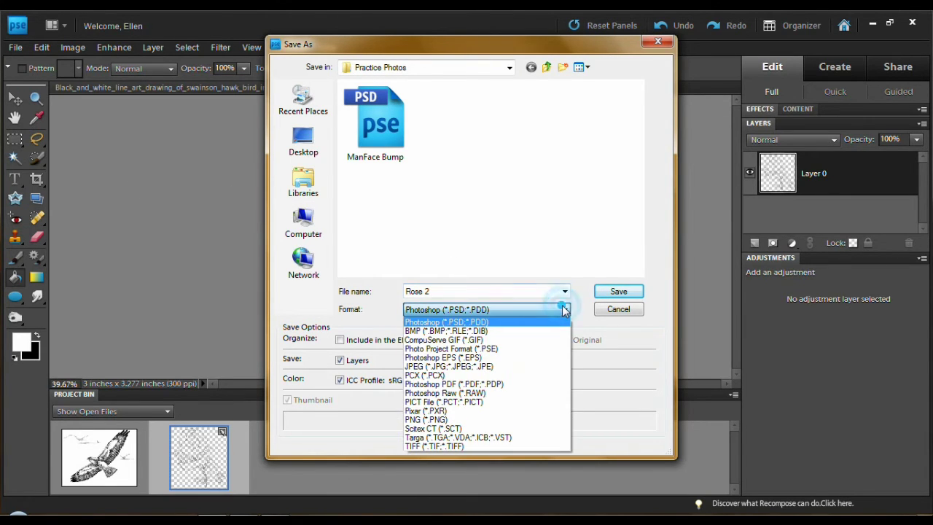
click(541, 340)
click(619, 292)
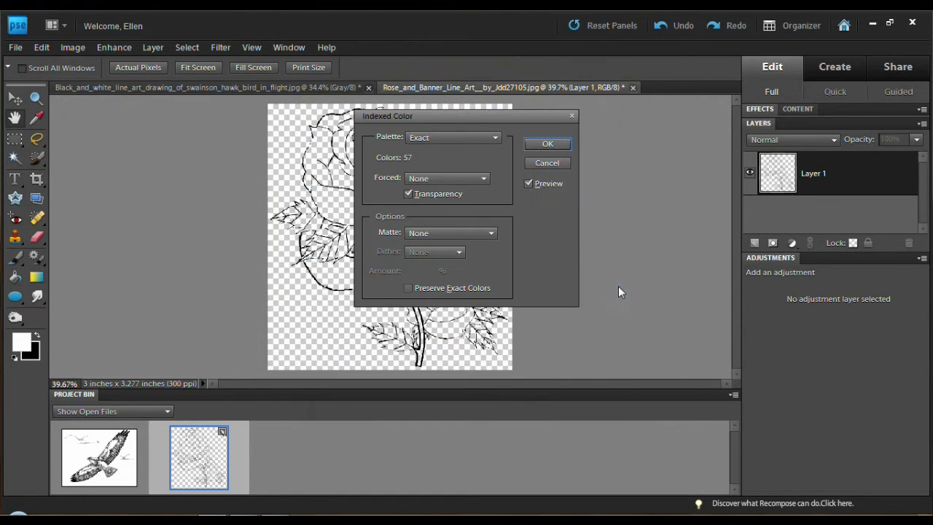
click(548, 143)
click(514, 259)
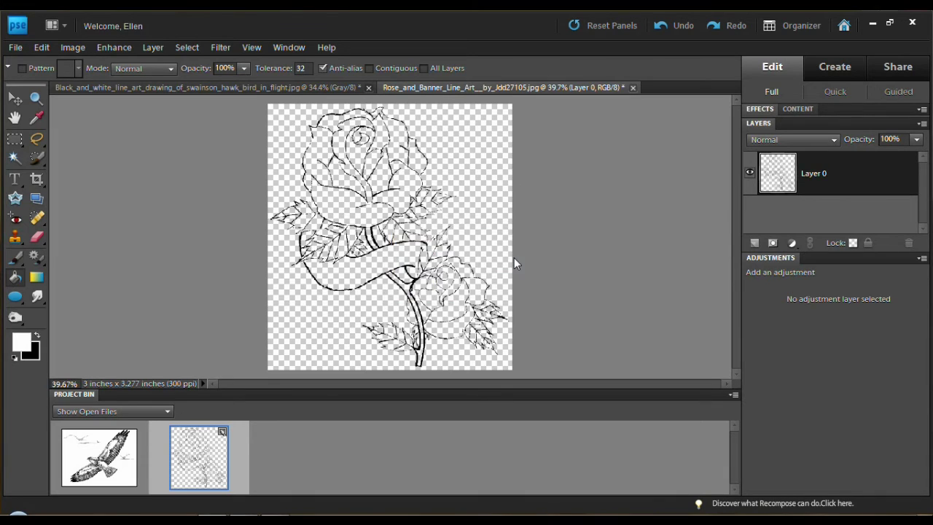
Close the rose document, declining to save changes, so only the hawk remains open.
right_click(192, 467)
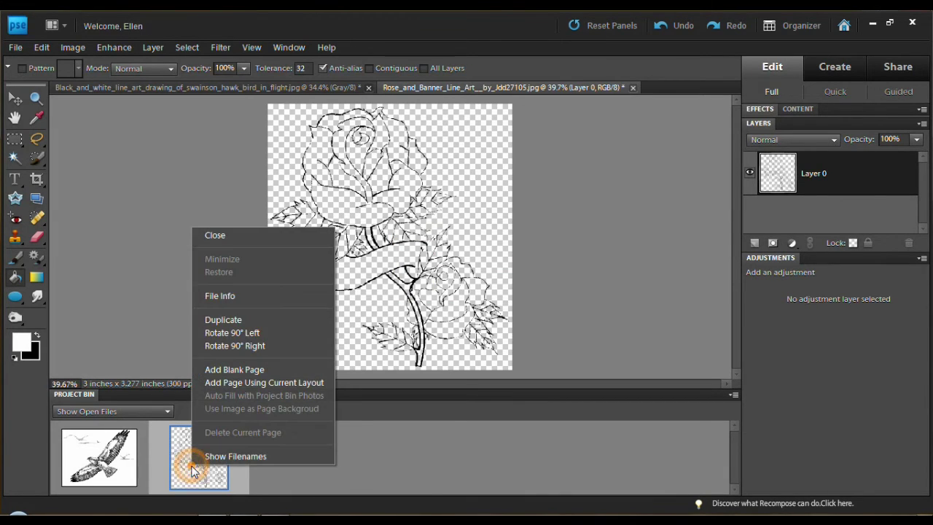
click(221, 233)
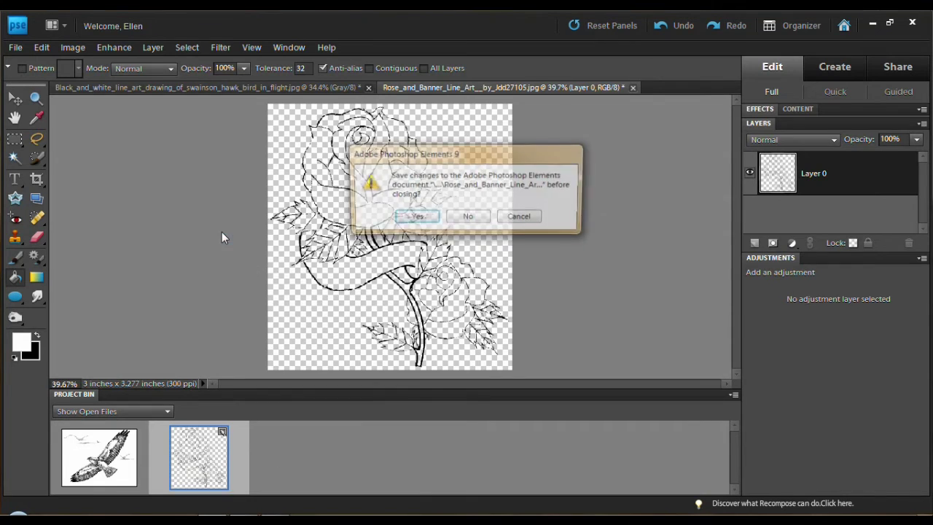
click(468, 216)
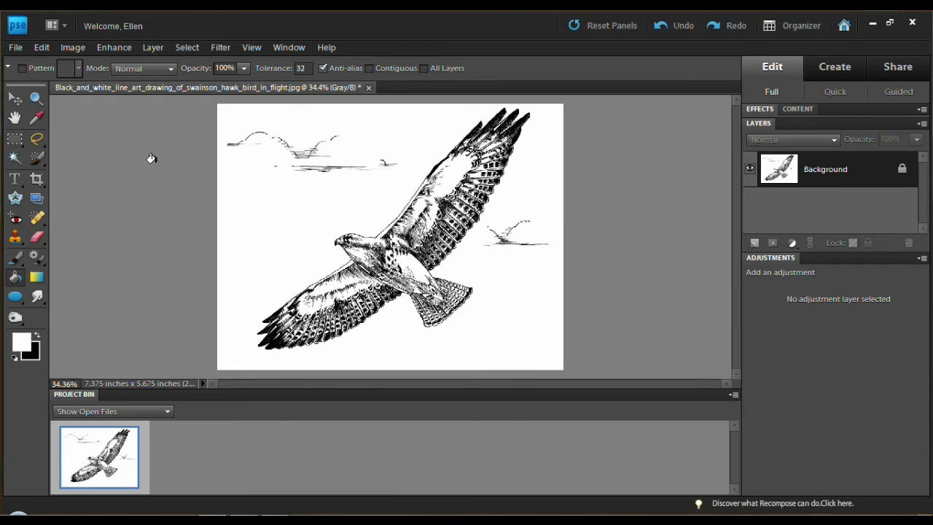
Convert the hawk image from Grayscale to RGB Color mode.
click(72, 48)
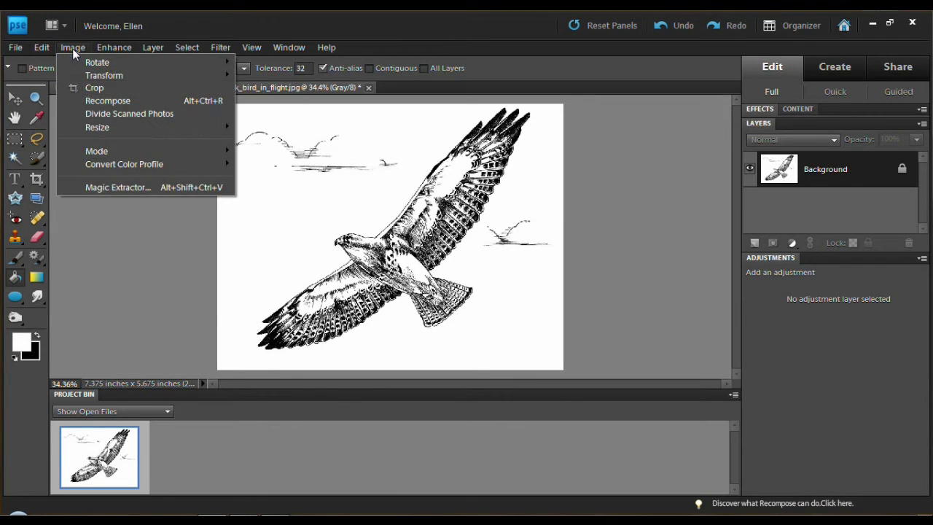
mouse_move(94, 152)
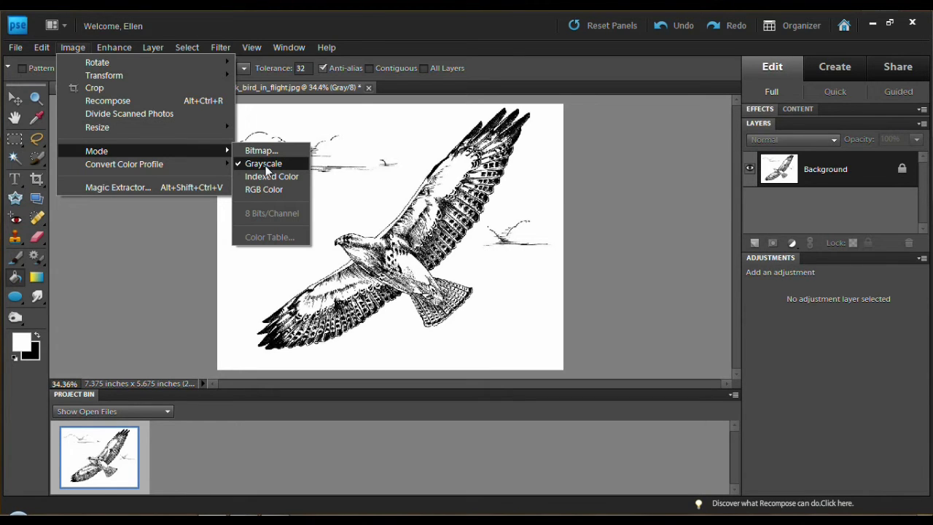
click(266, 191)
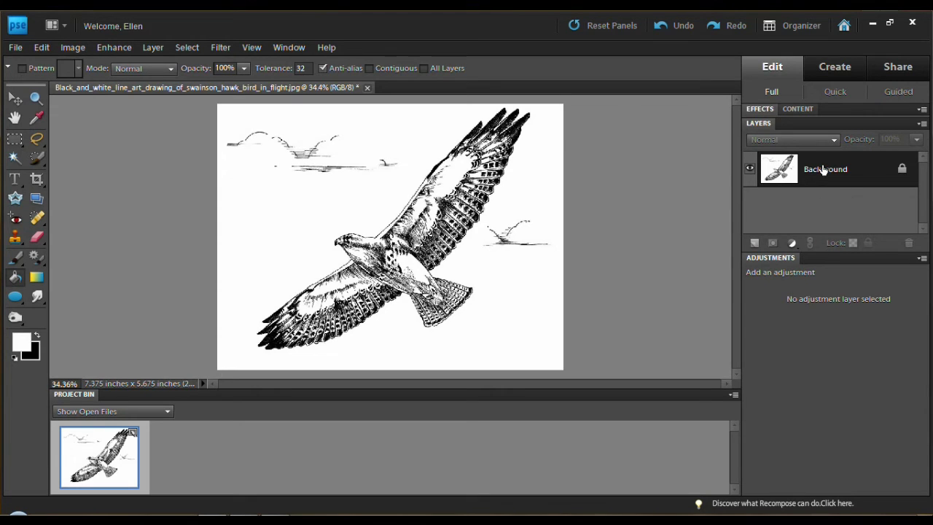
Duplicate the locked Background layer and delete the original, keeping only an unlocked Background copy.
drag(824, 170, 757, 244)
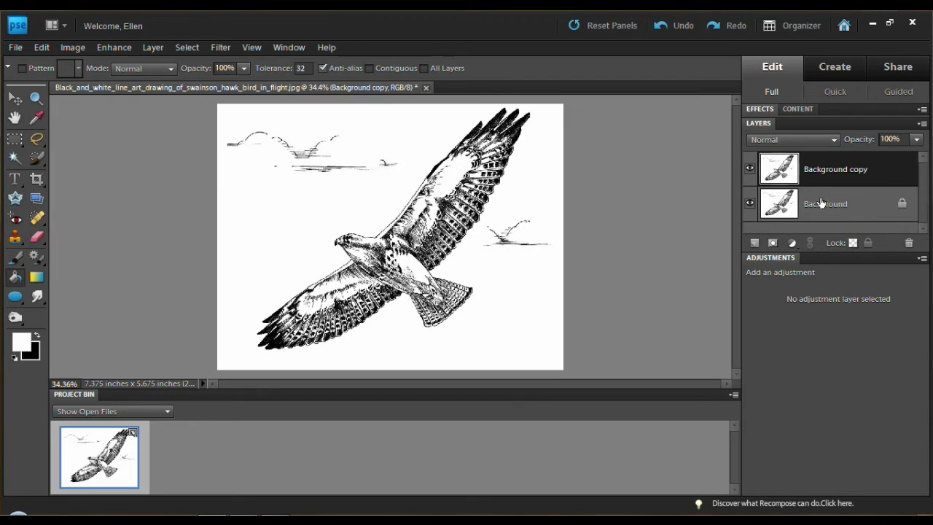
drag(822, 203, 911, 244)
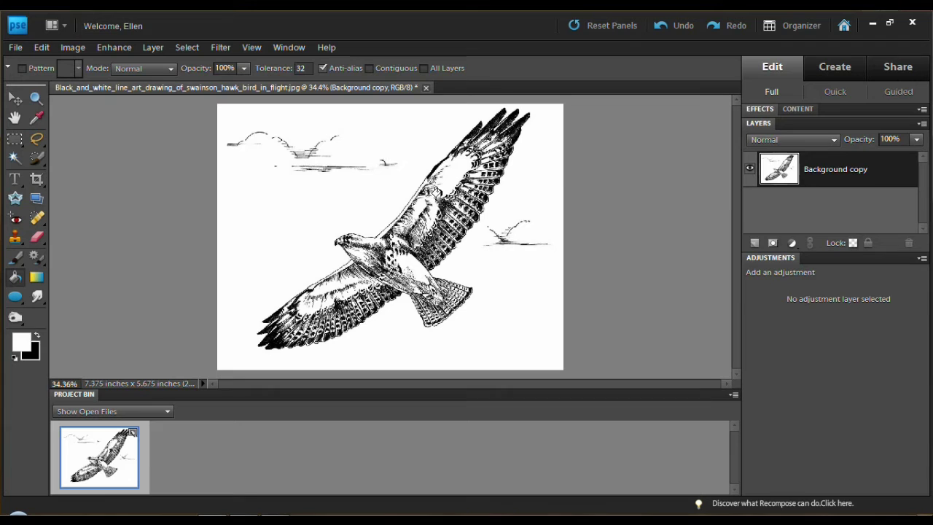
click(36, 98)
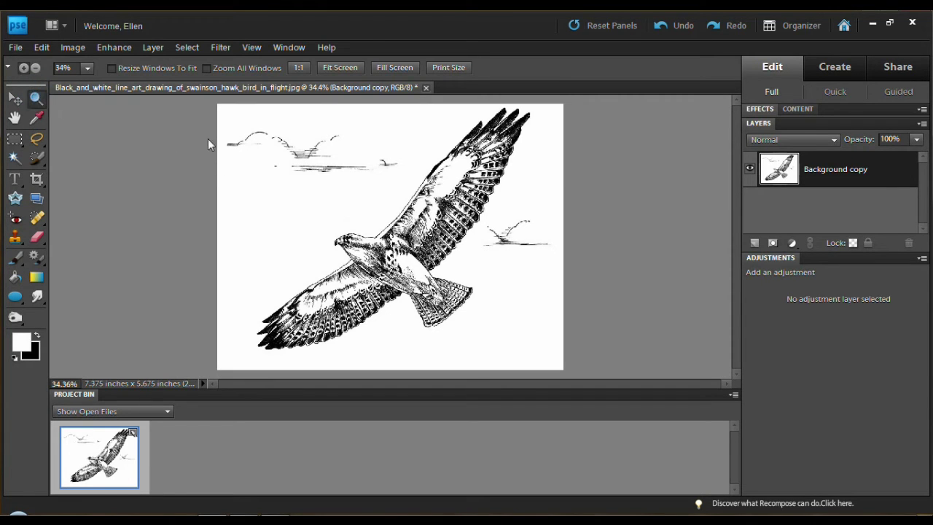
Zoom in on the hawk's body to about 443% to inspect the line pixels.
click(411, 221)
drag(430, 239, 394, 255)
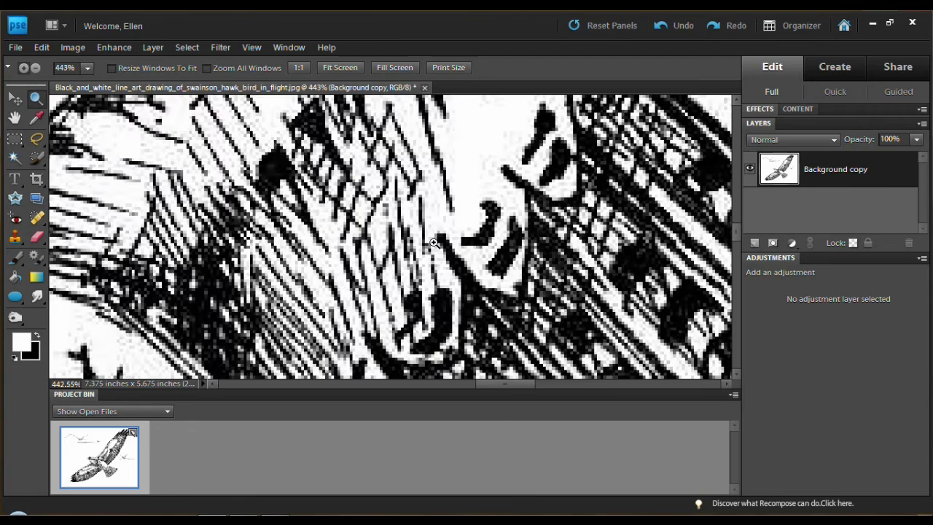
Add a Levels adjustment layer with input levels 0, 0.27 and 184 to blacken the hawk's lines.
click(792, 242)
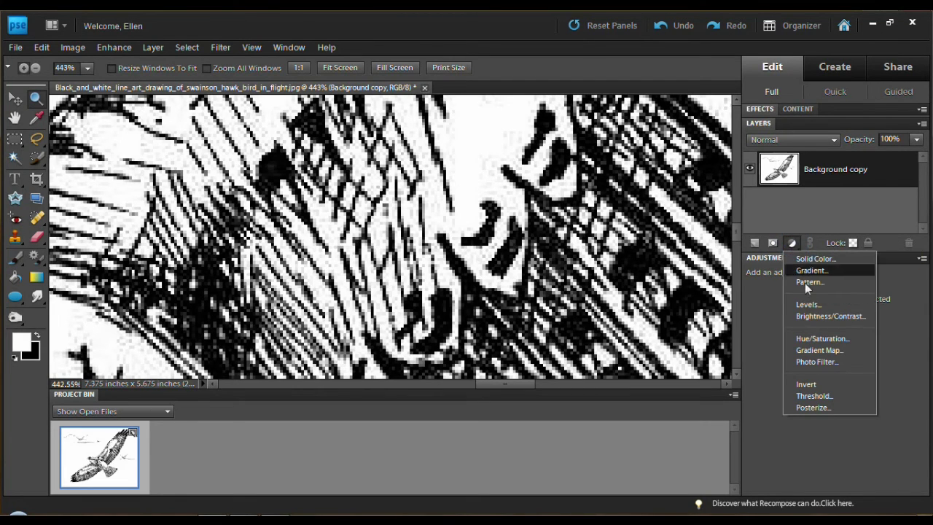
click(807, 304)
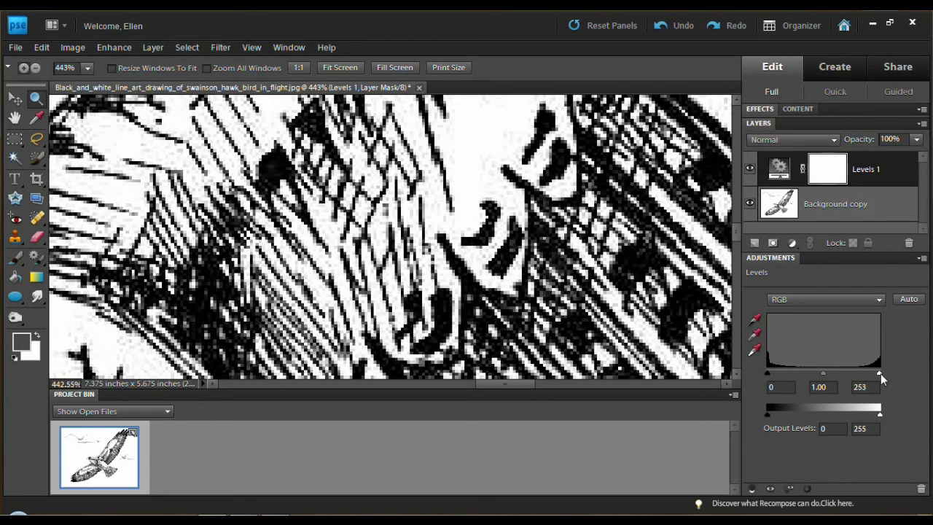
drag(878, 371, 834, 372)
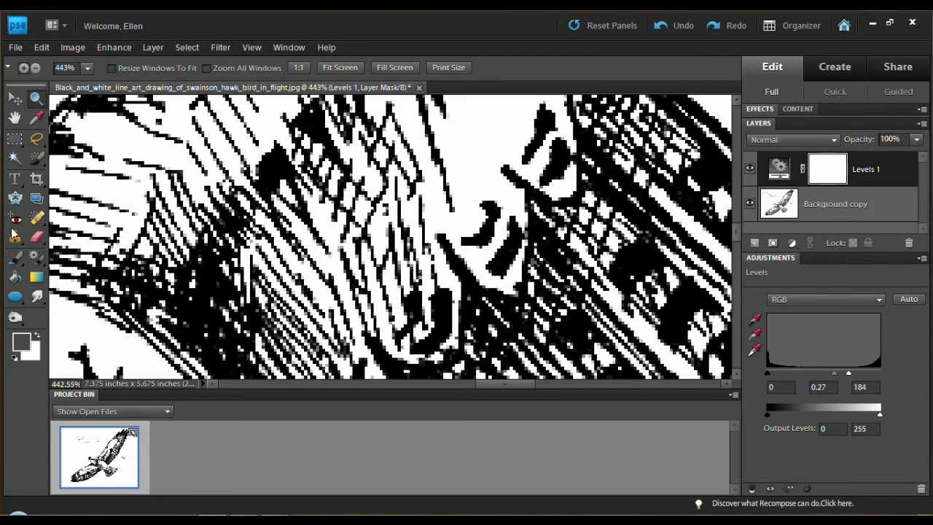
Magic-wand select the white background, delete it from Background copy, then deselect.
click(15, 158)
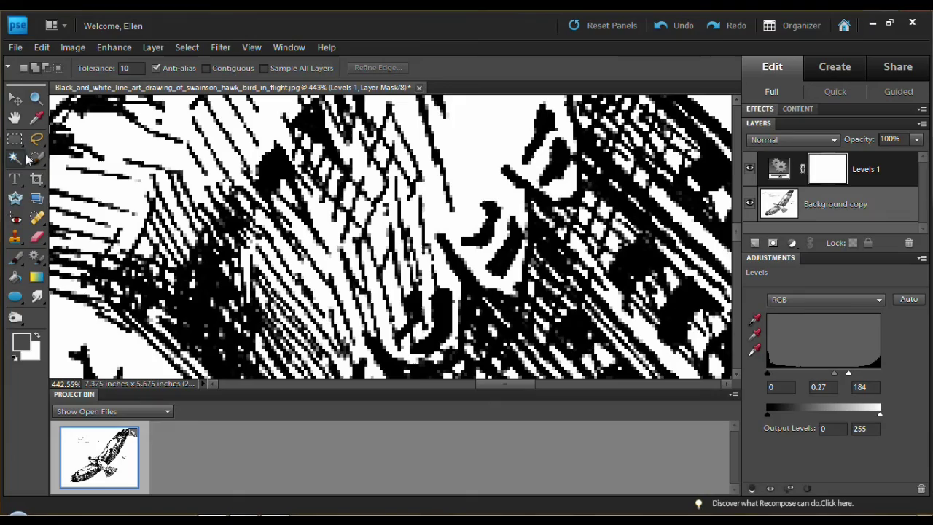
click(474, 147)
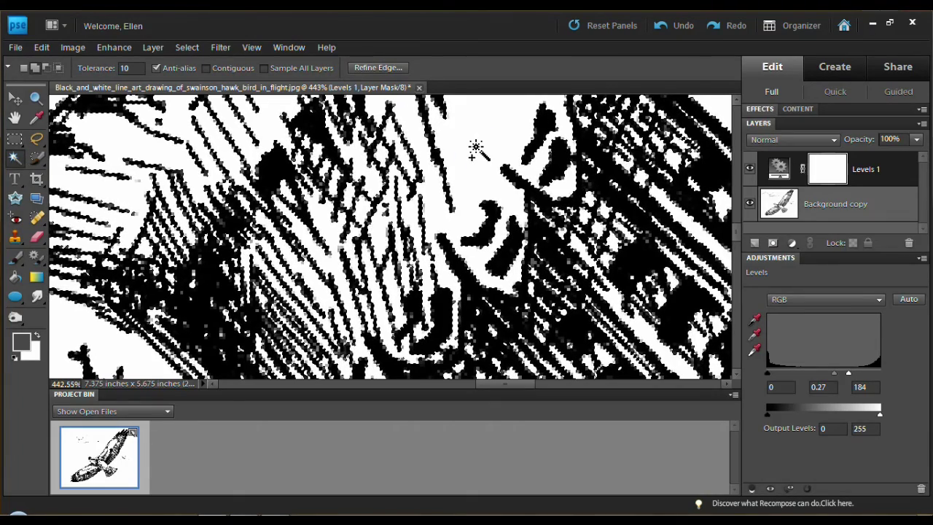
click(843, 203)
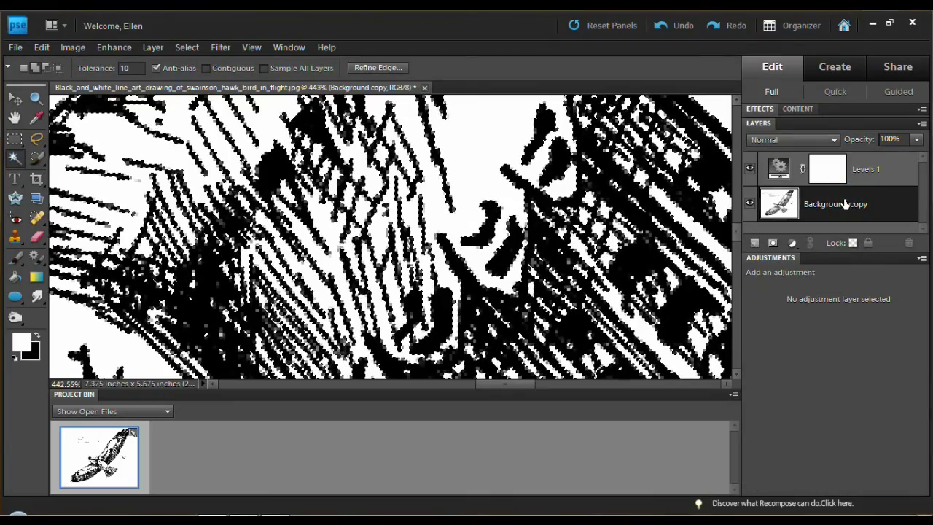
key(Delete)
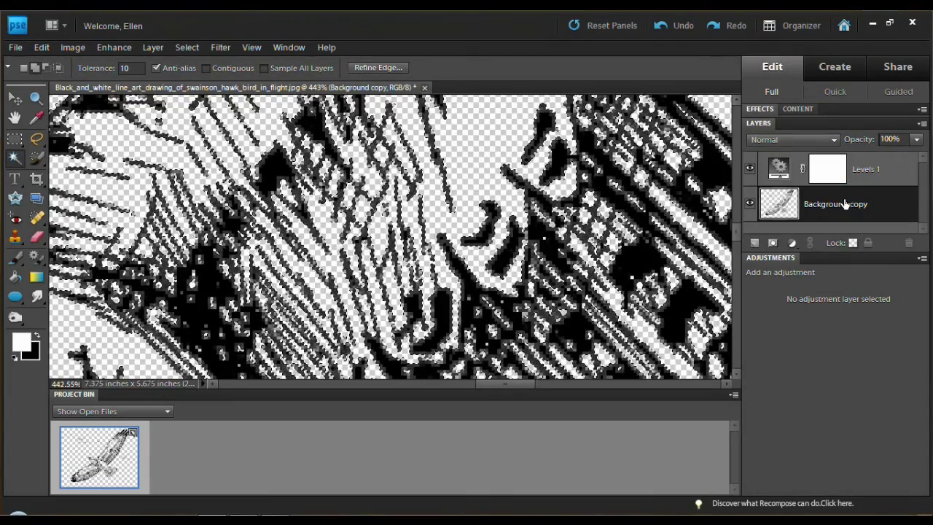
key(ctrl+d)
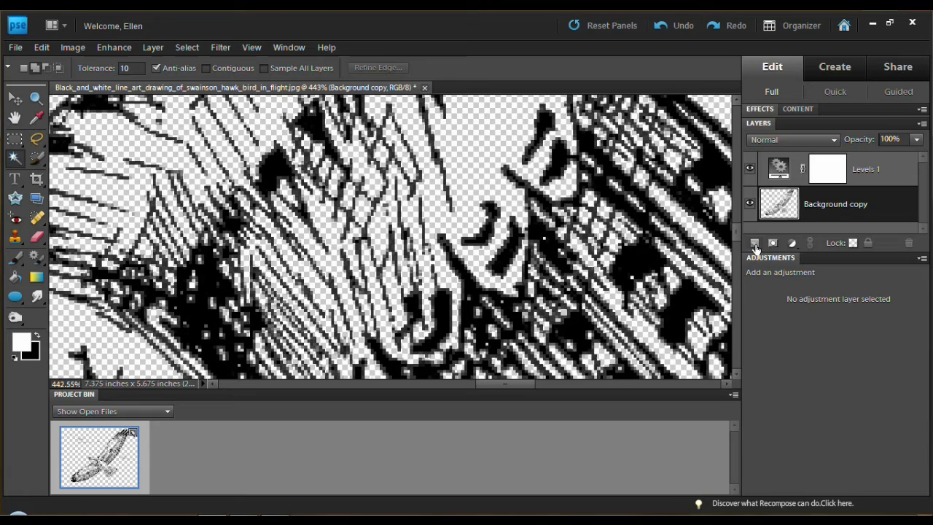
Add a new Layer 1 beneath Background copy and fill it with white.
ctrl+click(755, 243)
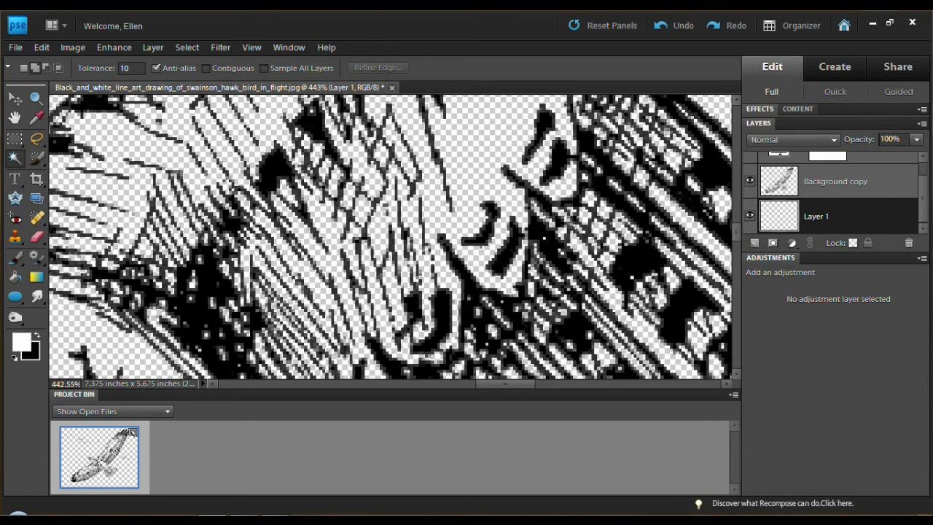
click(15, 278)
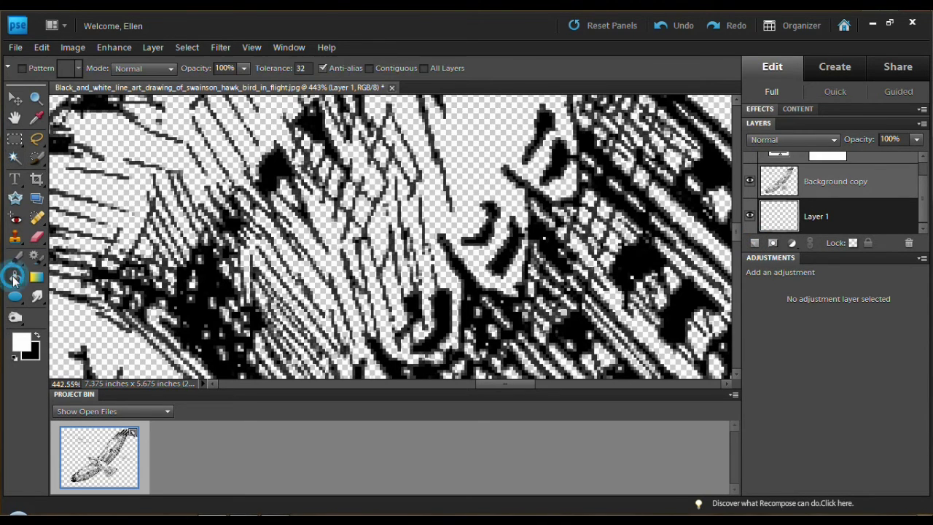
click(97, 339)
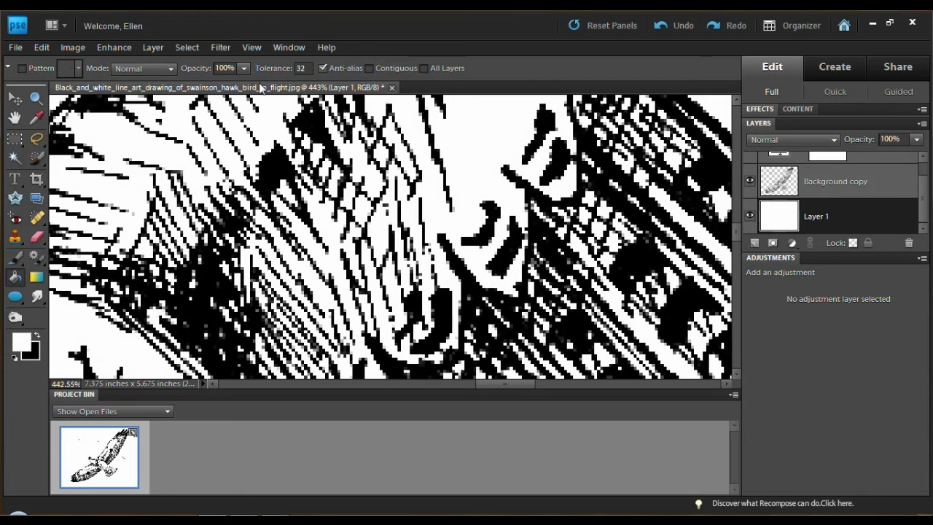
click(248, 46)
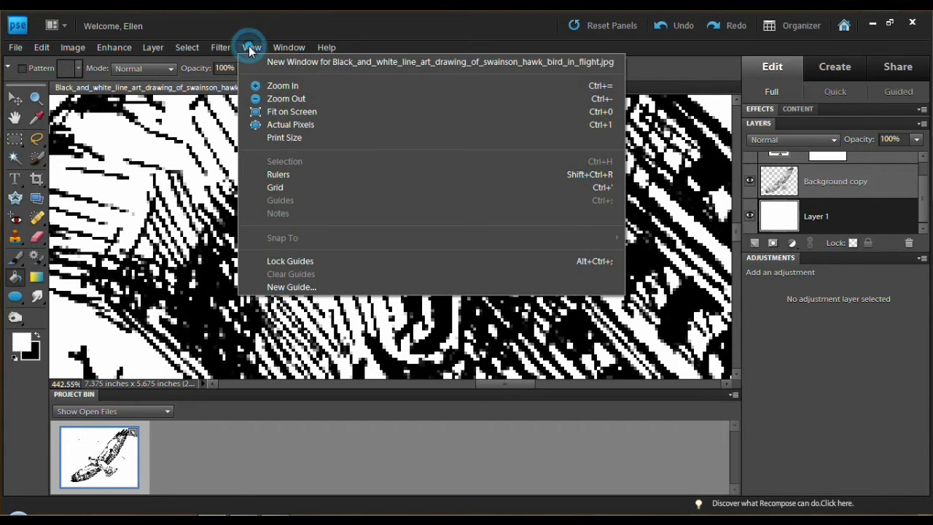
Fit the hawk on screen, toggle the white Layer 1 to check transparency, then delete it.
click(280, 111)
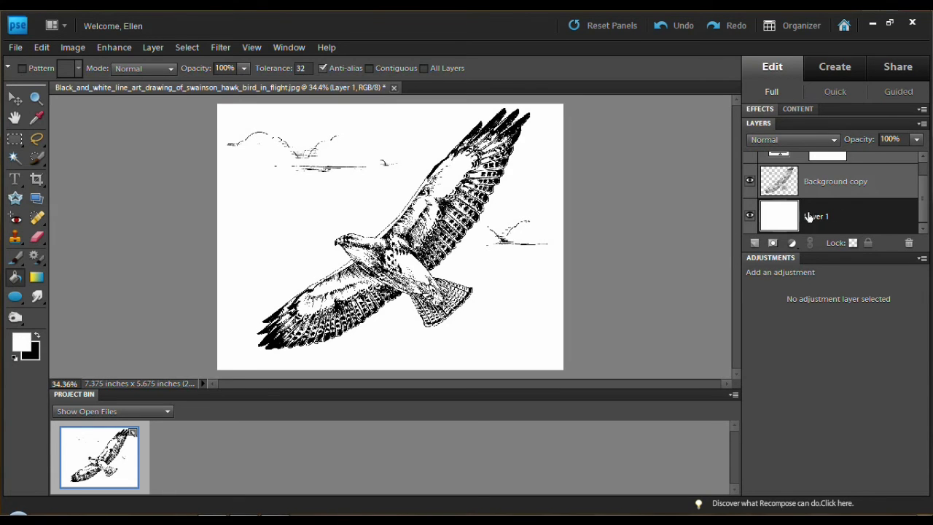
click(749, 217)
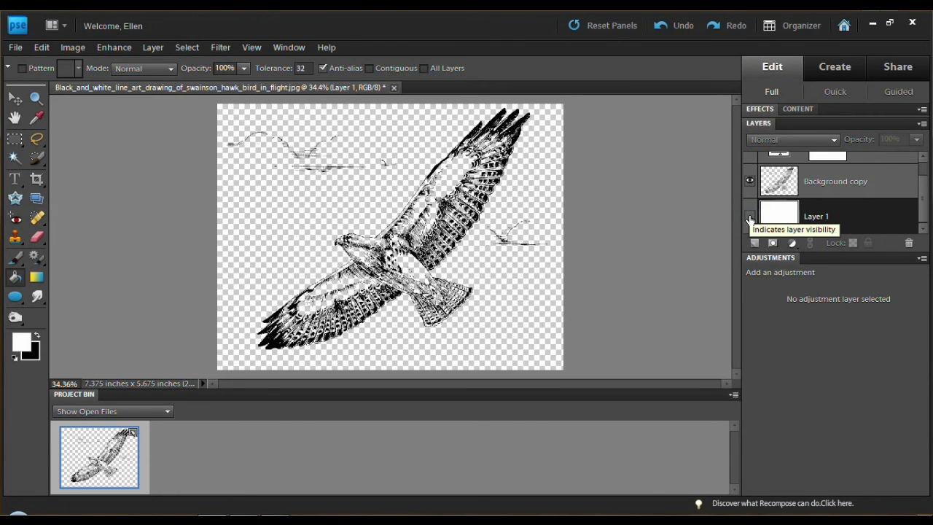
click(750, 217)
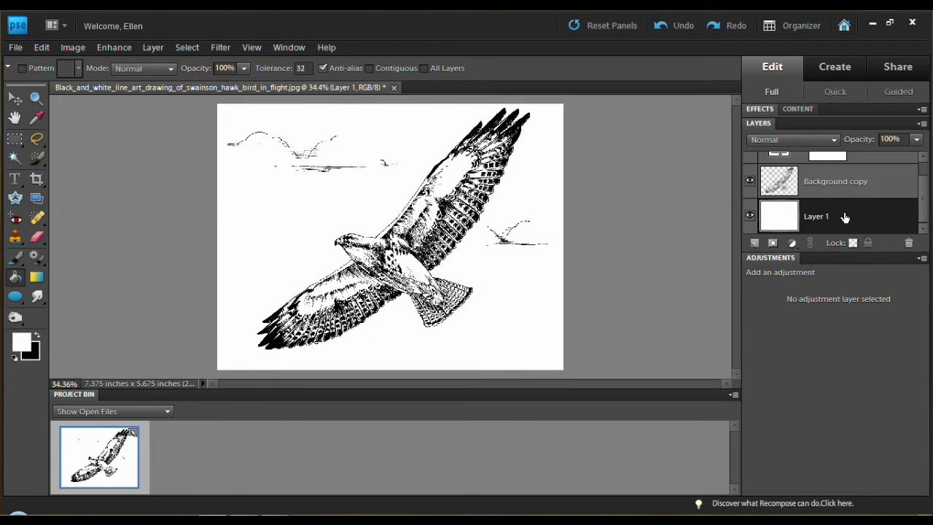
drag(844, 218, 909, 243)
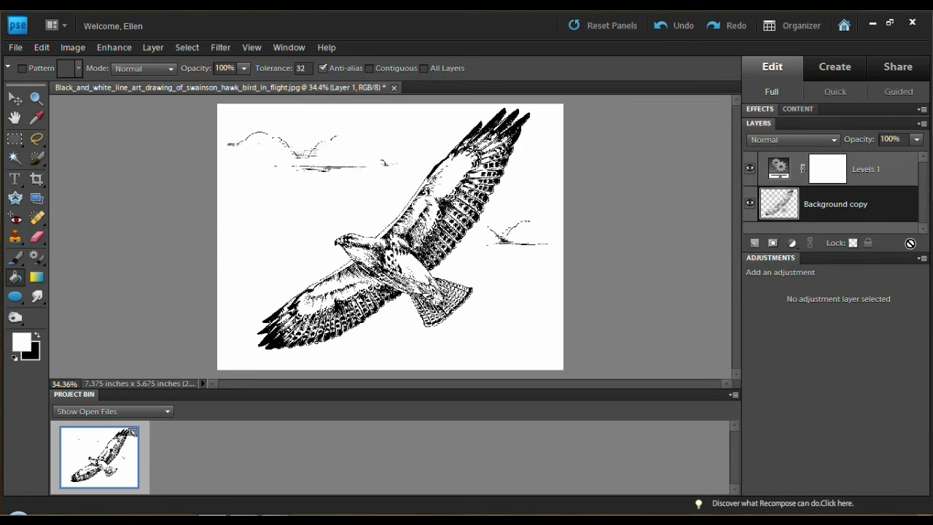
Merge the Levels 1 adjustment layer down into Background copy.
right_click(880, 169)
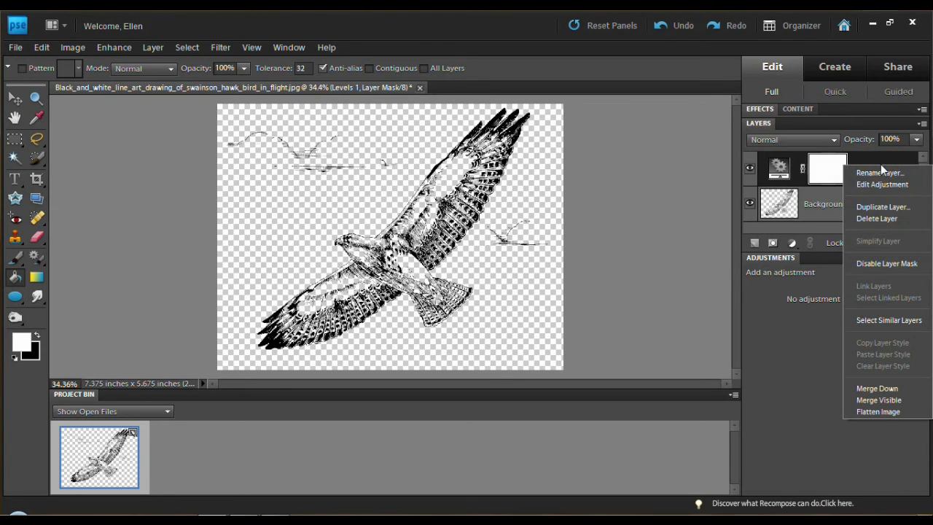
click(883, 387)
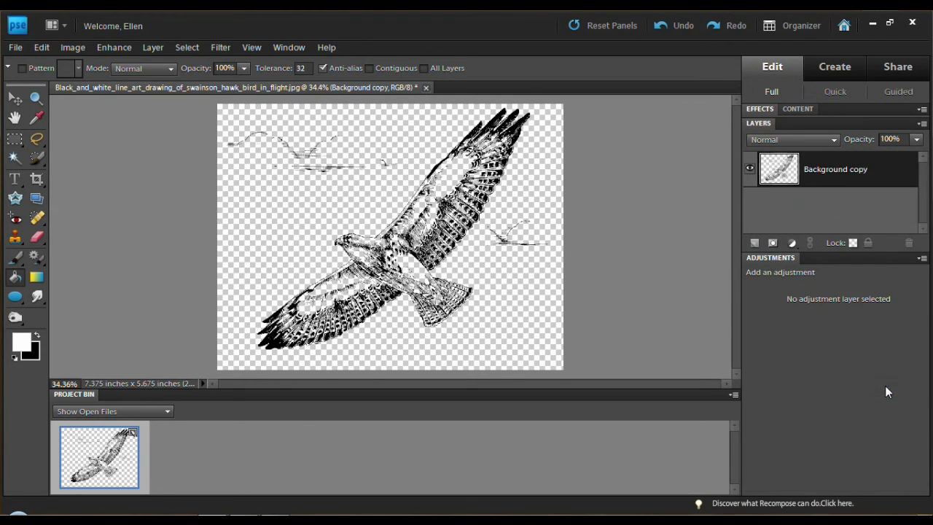
click(16, 47)
Save the hawk as CompuServe GIF 'Hawk LA2', accepting the Indexed Color and GIF options.
click(51, 176)
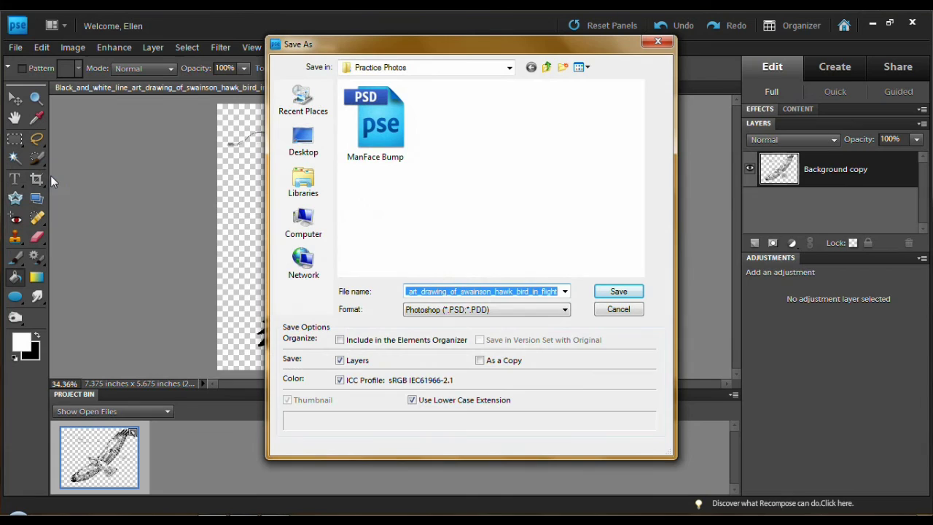
text(Hawk )
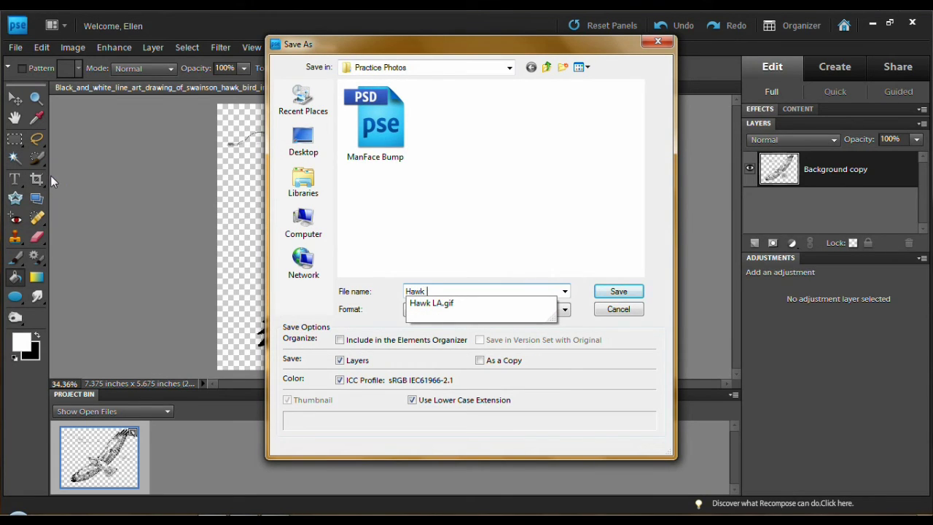
text(LA2)
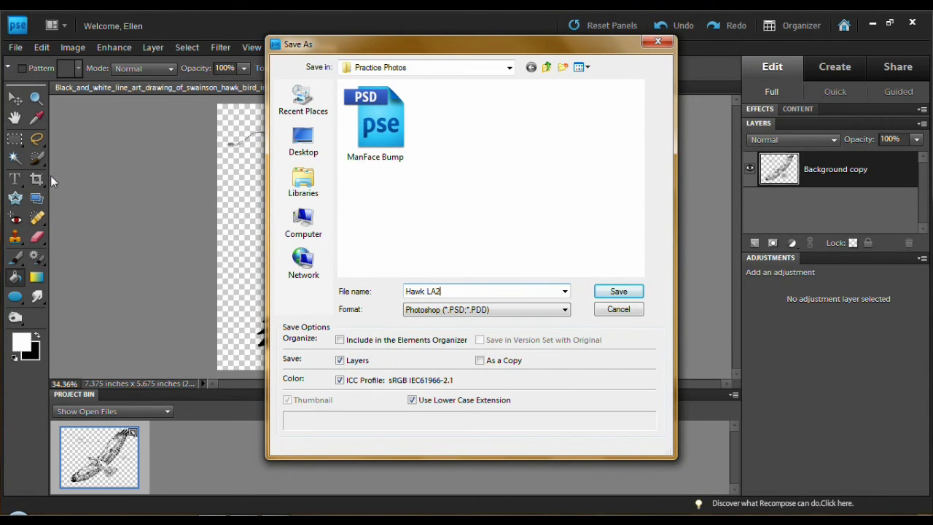
click(566, 312)
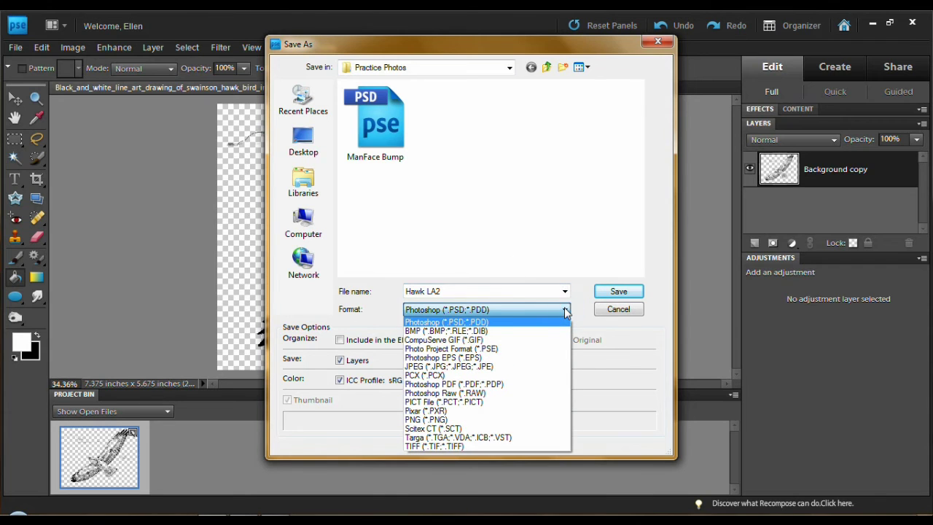
click(543, 339)
click(614, 292)
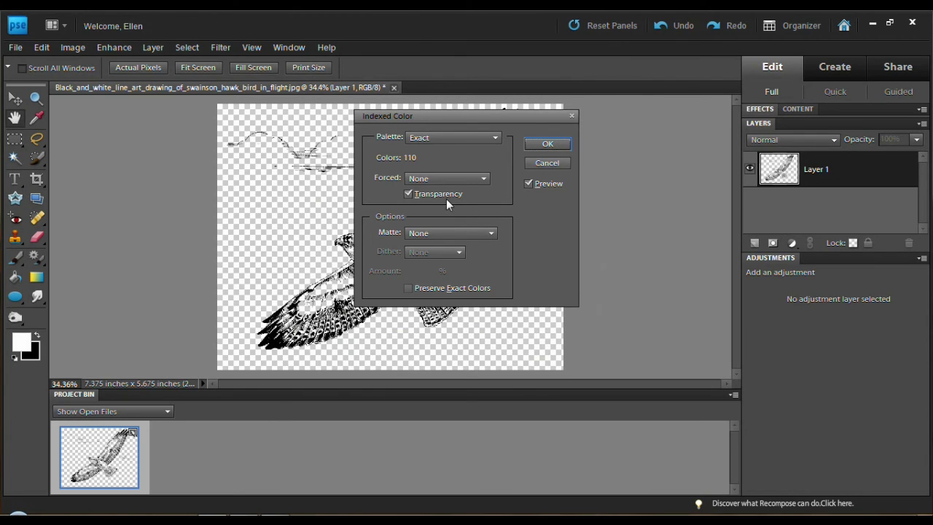
click(547, 144)
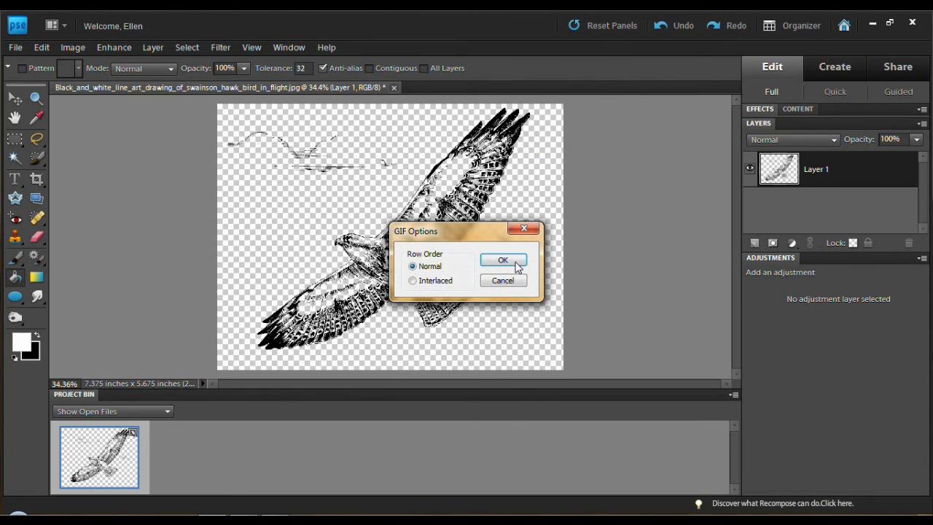
click(503, 260)
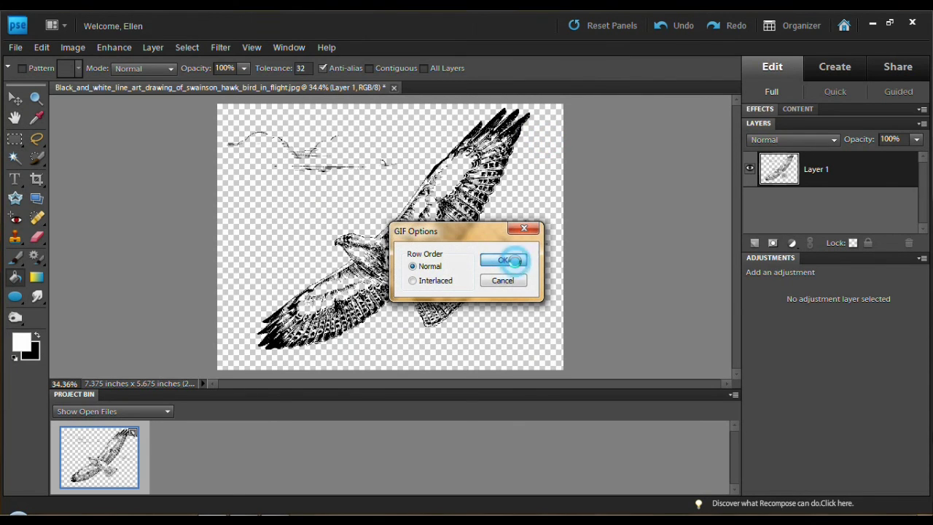
Close the hawk document without saving its changes.
right_click(96, 480)
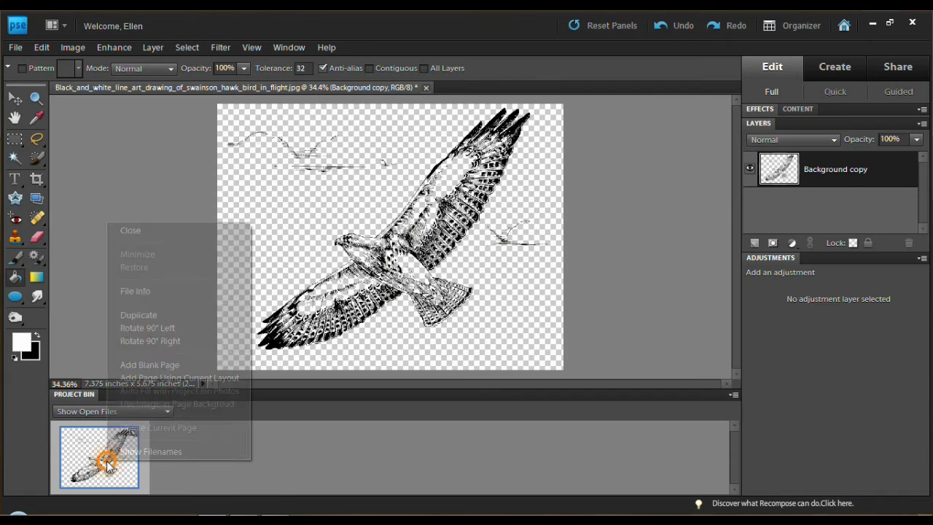
click(127, 232)
click(466, 218)
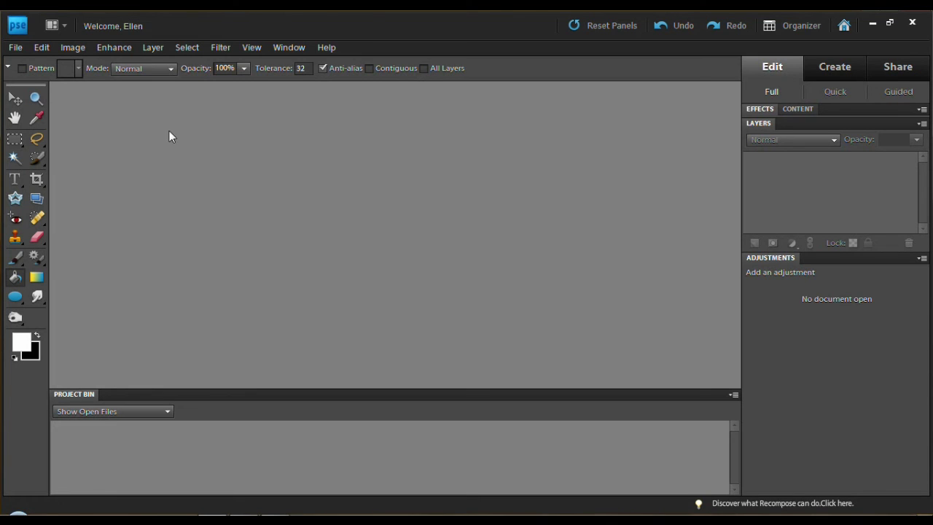
Open the Rose 2 GIF from the Practice Photos folder.
click(11, 49)
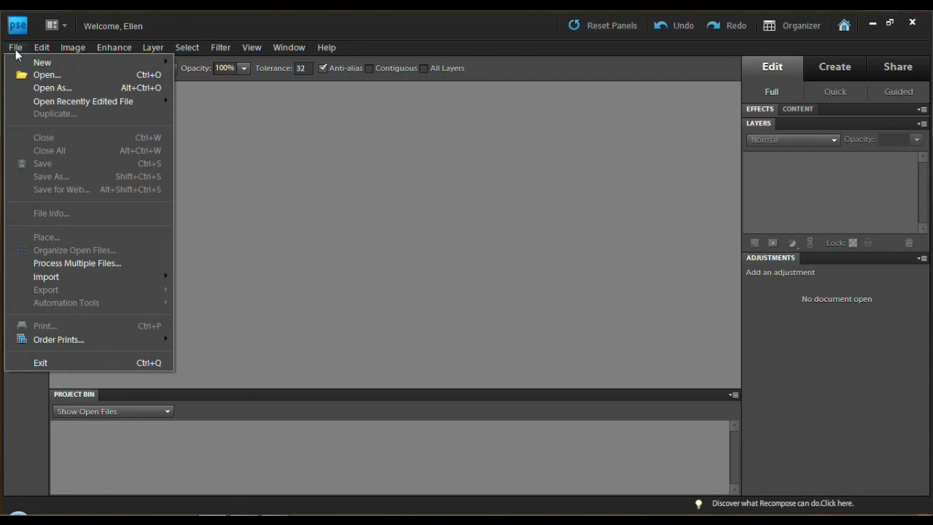
click(30, 74)
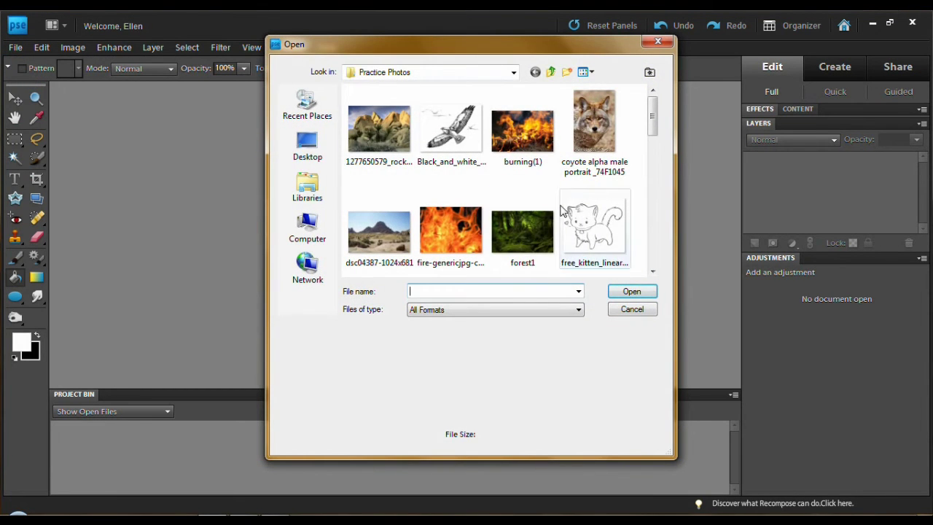
click(656, 117)
drag(658, 134, 653, 162)
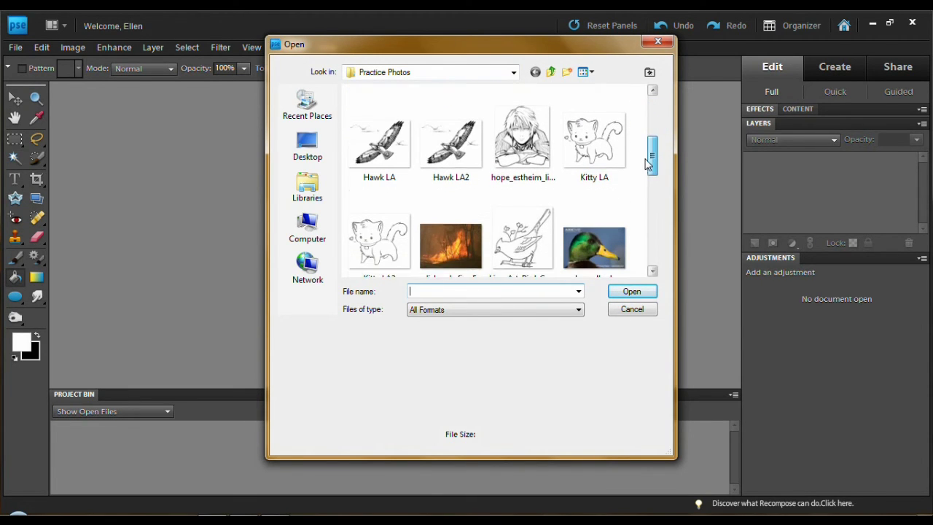
click(460, 159)
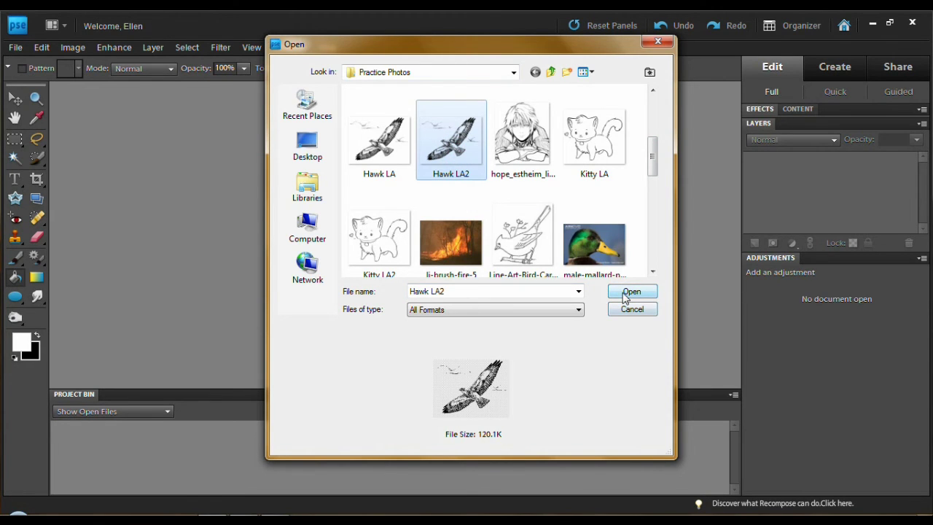
drag(650, 153, 654, 226)
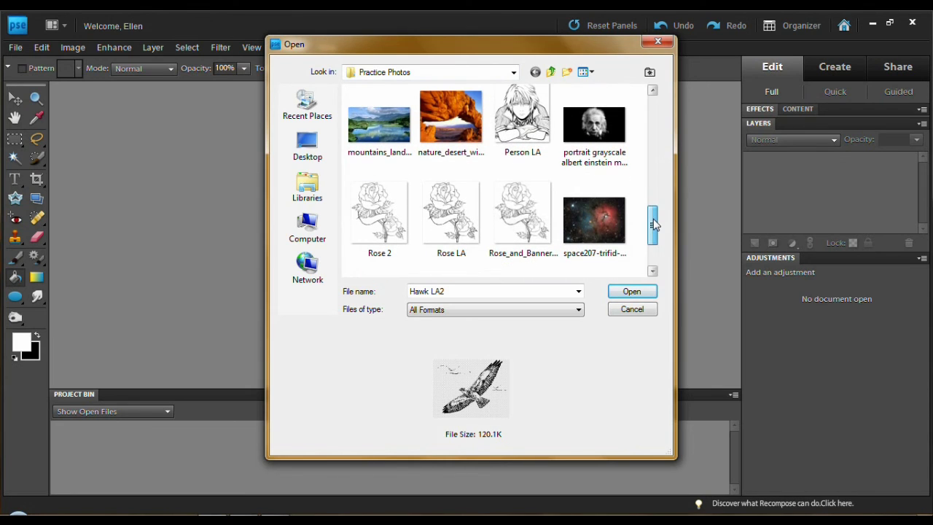
click(386, 212)
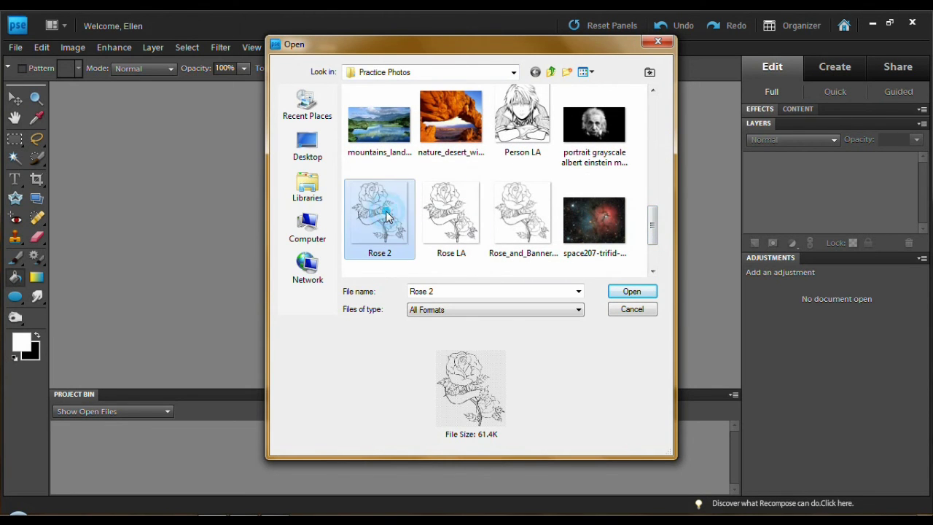
click(626, 295)
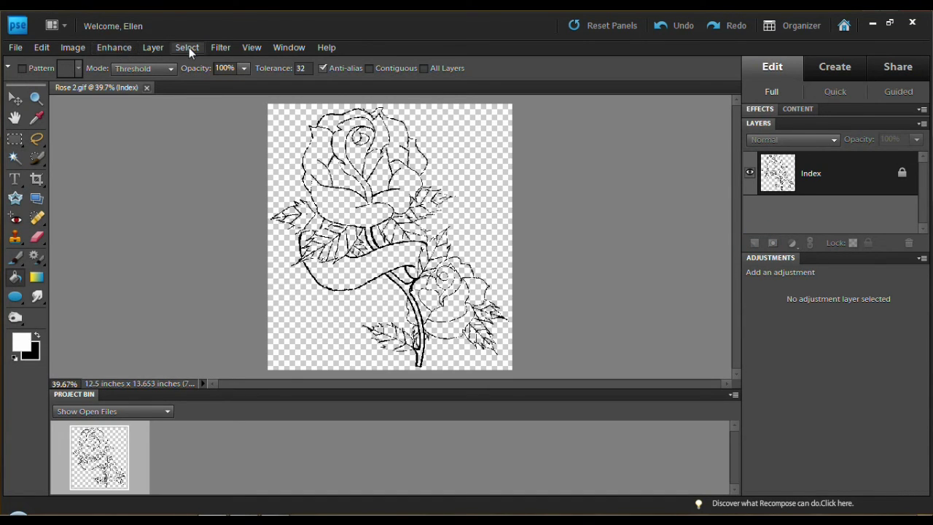
Convert Rose 2 to RGB Color mode, turning its indexed layer into a regular Layer 1.
click(152, 47)
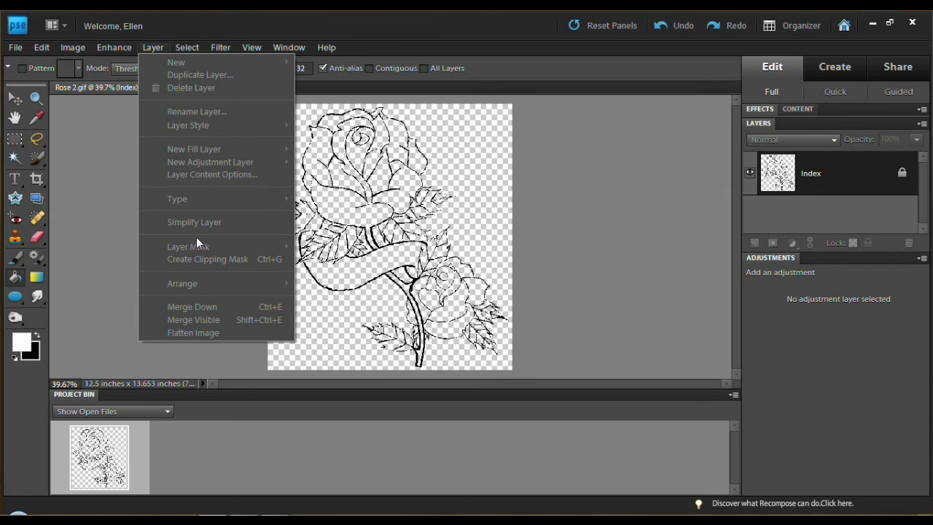
click(633, 230)
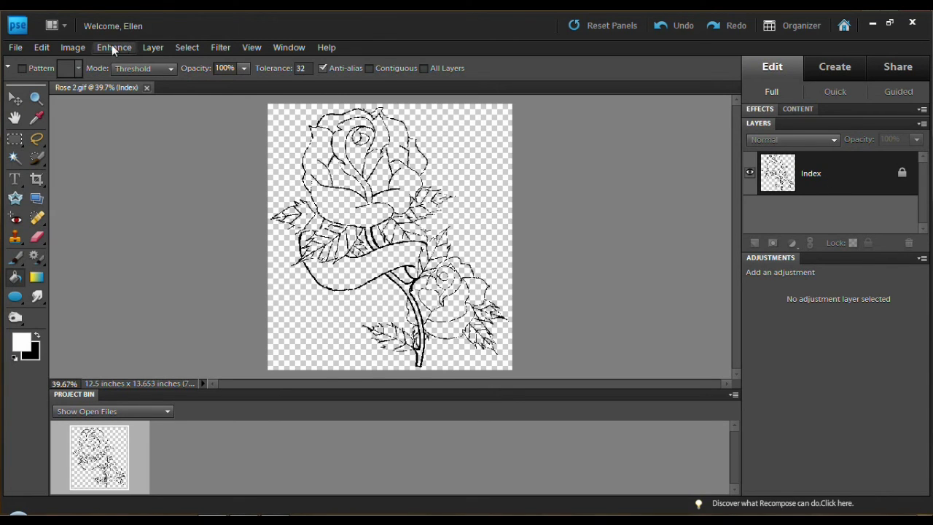
click(73, 48)
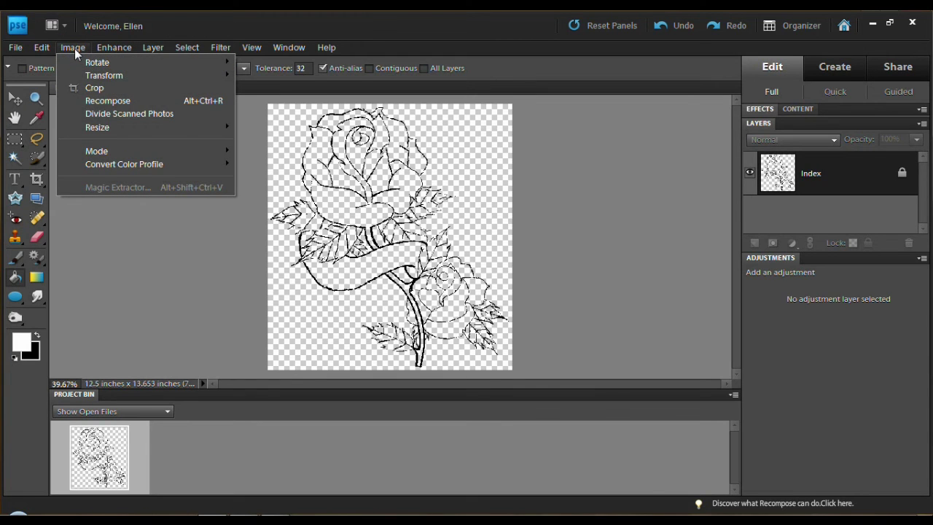
mouse_move(98, 150)
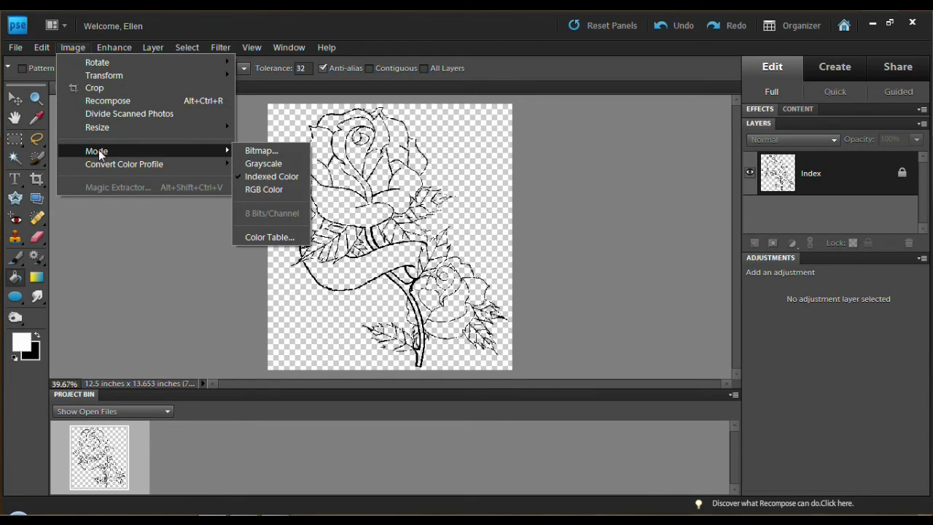
click(259, 188)
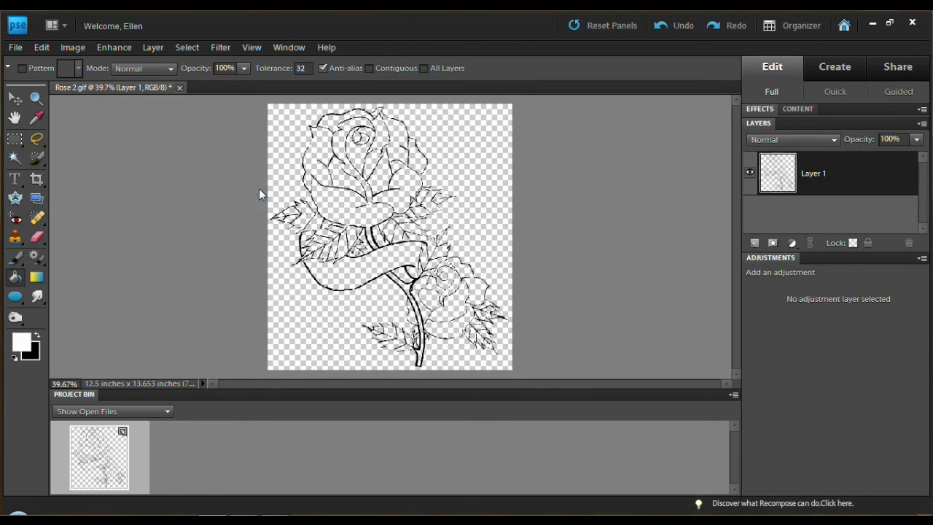
Add a new empty layer and name it 'Leaf Veins'.
click(755, 244)
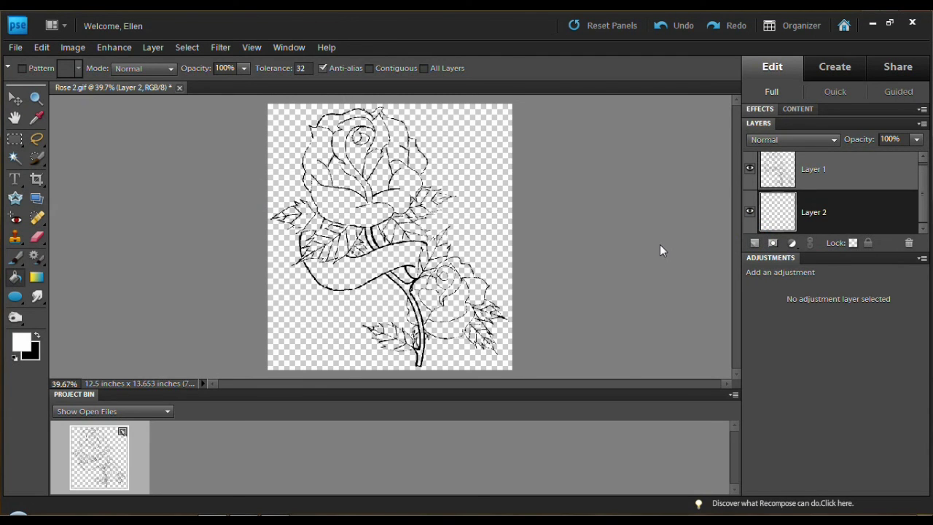
double_click(815, 212)
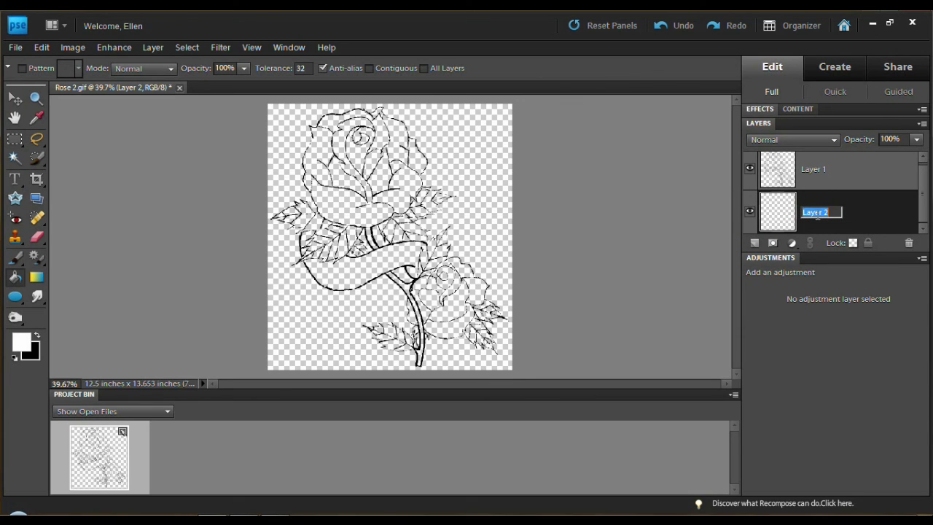
text(LeafVien)
key(BackSpace)
key(BackSpace)
key(BackSpace)
text(ein)
key(End)
text(s)
click(882, 226)
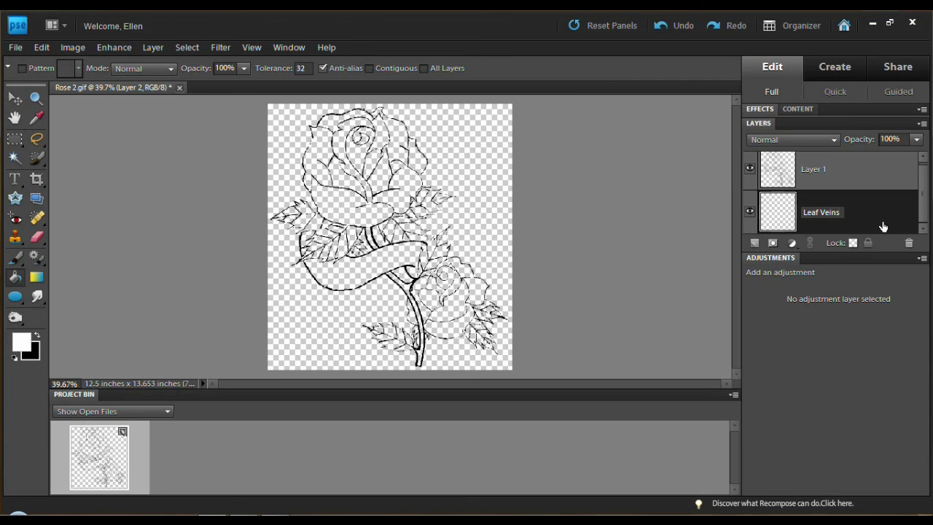
key(Return)
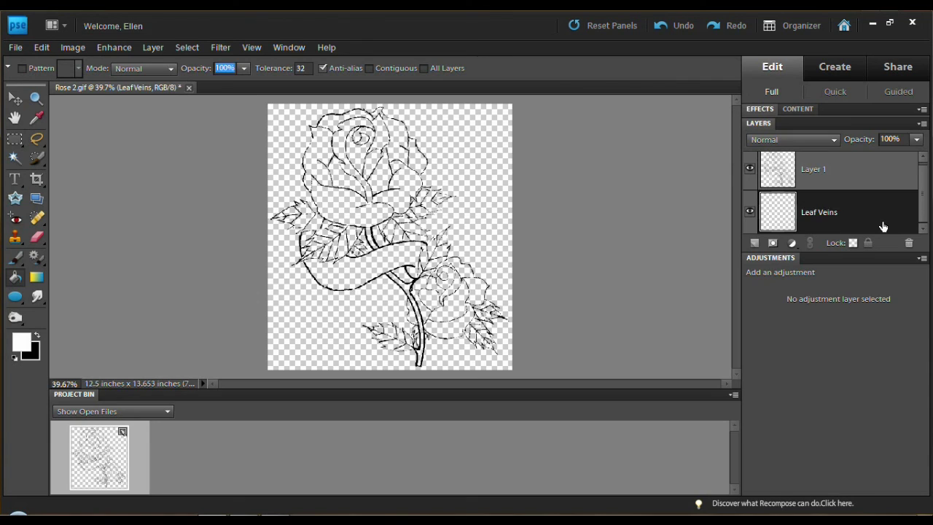
Add a second empty layer and name it 'Leaf Shadowing'.
click(755, 243)
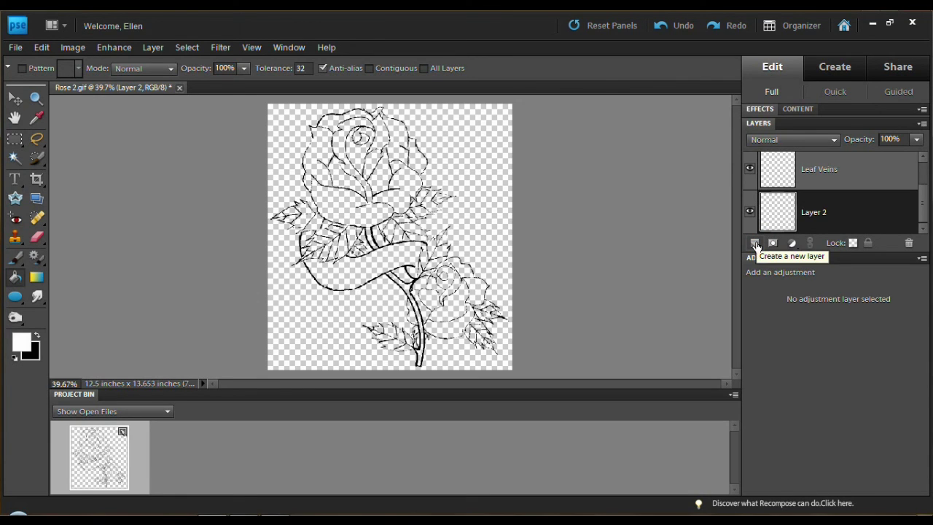
key(f)
key(f)
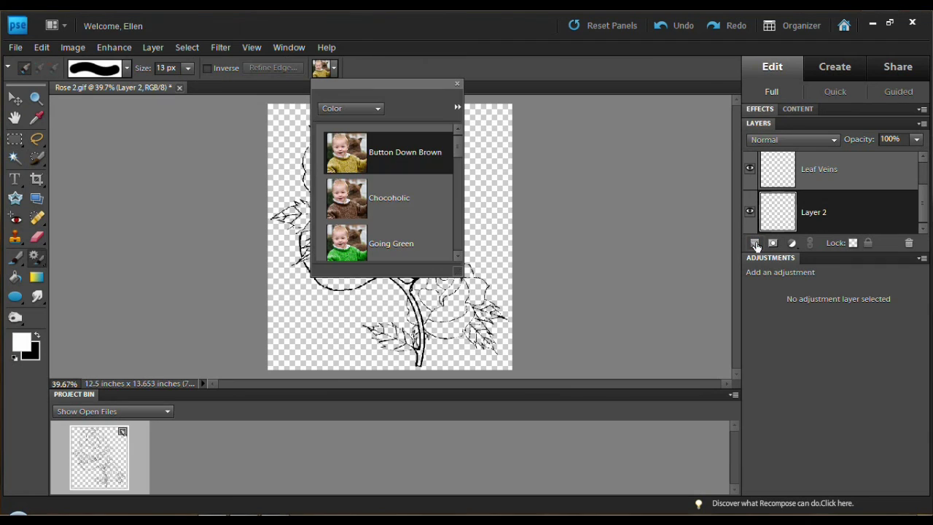
click(457, 83)
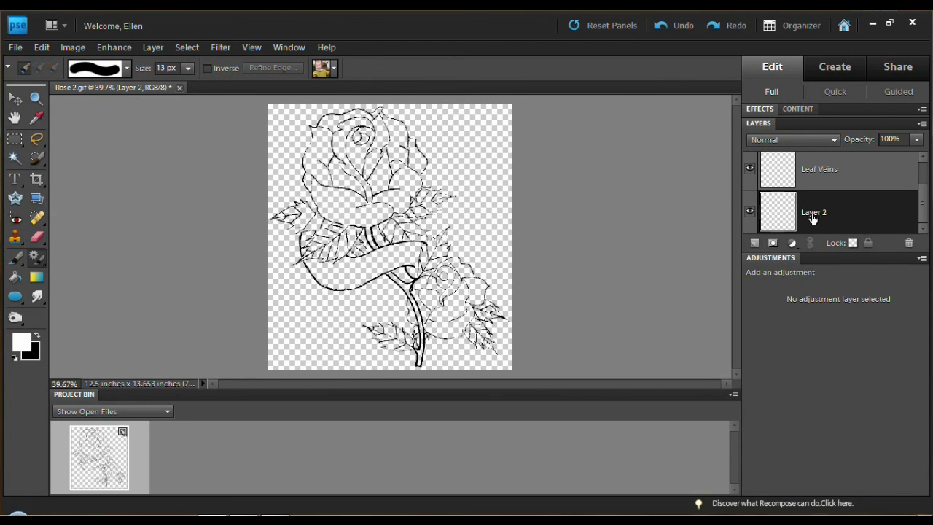
double_click(814, 212)
text(Leaf Shadowing)
key(Return)
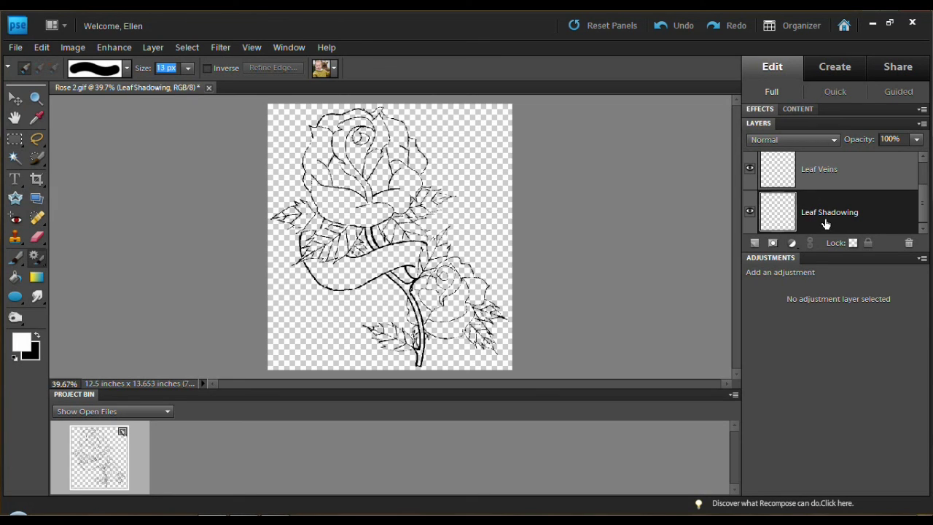